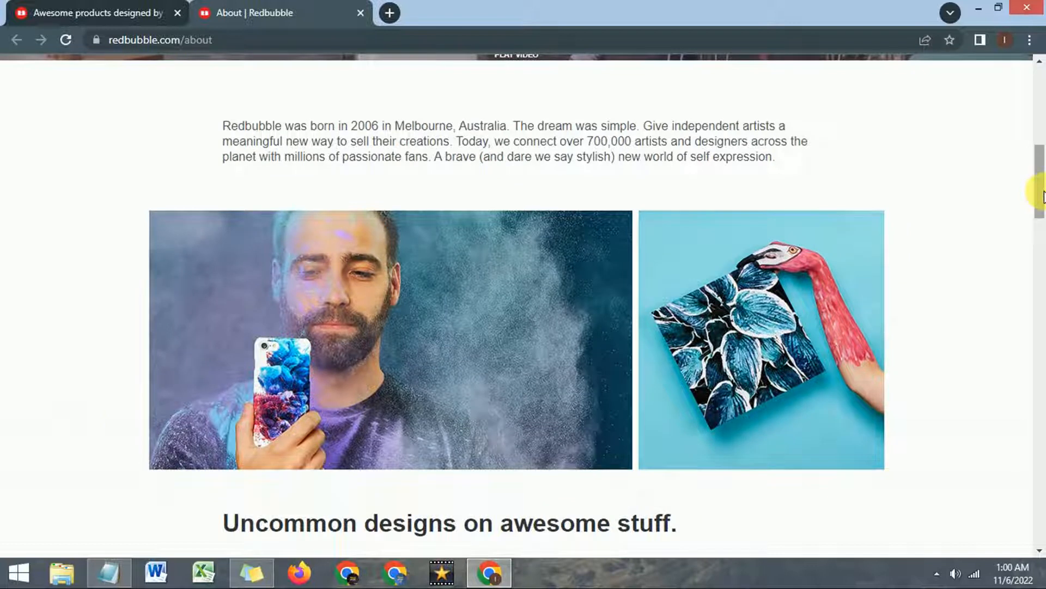
Step: Read Redbubble's About page, close it, and go back to the shop's home page
{"action": "mouse_move", "coordinate": [1043, 196]}
{"action": "left_mouse_down"}
{"action": "mouse_move", "coordinate": [1043, 181]}
{"action": "mouse_move", "coordinate": [1043, 201]}
{"action": "left_mouse_up"}
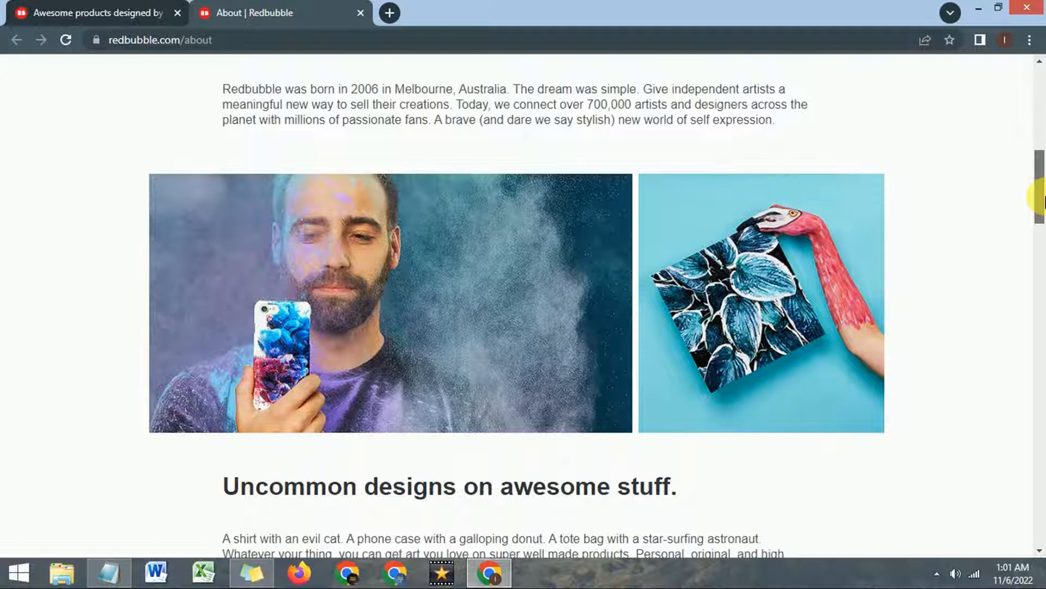
{"action": "mouse_move", "coordinate": [1044, 202]}
{"action": "left_mouse_down"}
{"action": "mouse_move", "coordinate": [1042, 280]}
{"action": "mouse_move", "coordinate": [1039, 134]}
{"action": "mouse_move", "coordinate": [1044, 201]}
{"action": "left_mouse_up"}
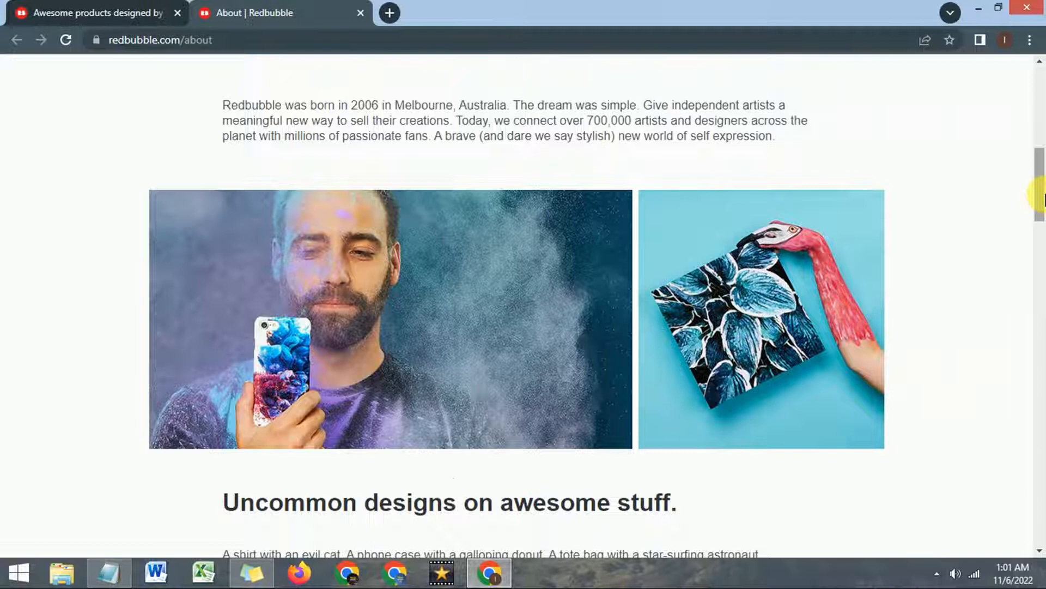
{"action": "left_click_drag", "start_coordinate": [1043, 200], "coordinate": [1043, 199]}
{"action": "left_click_drag", "start_coordinate": [1043, 200], "coordinate": [1043, 96]}
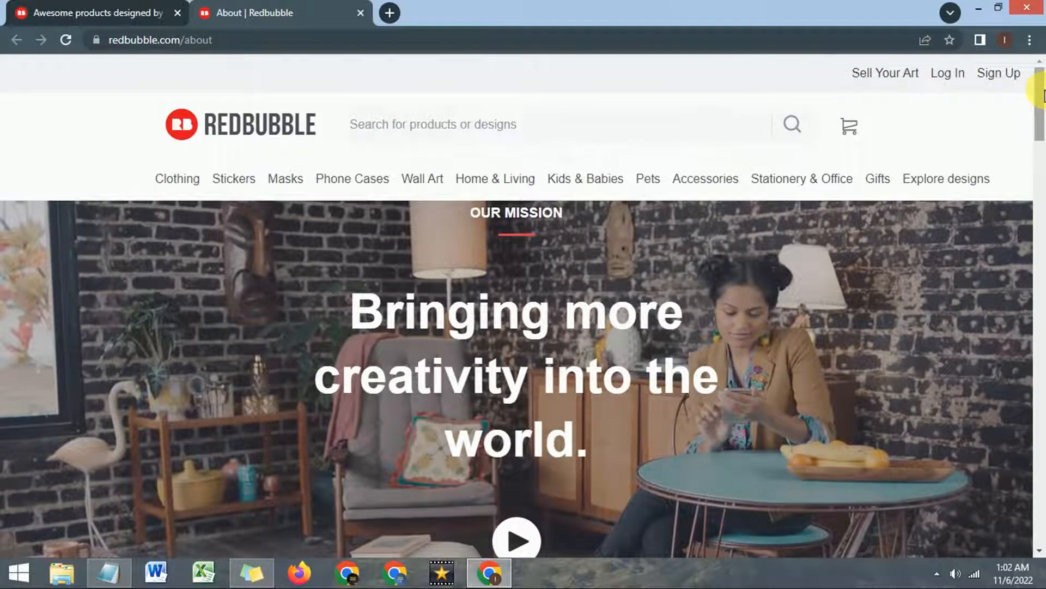
{"action": "left_click", "coordinate": [359, 13]}
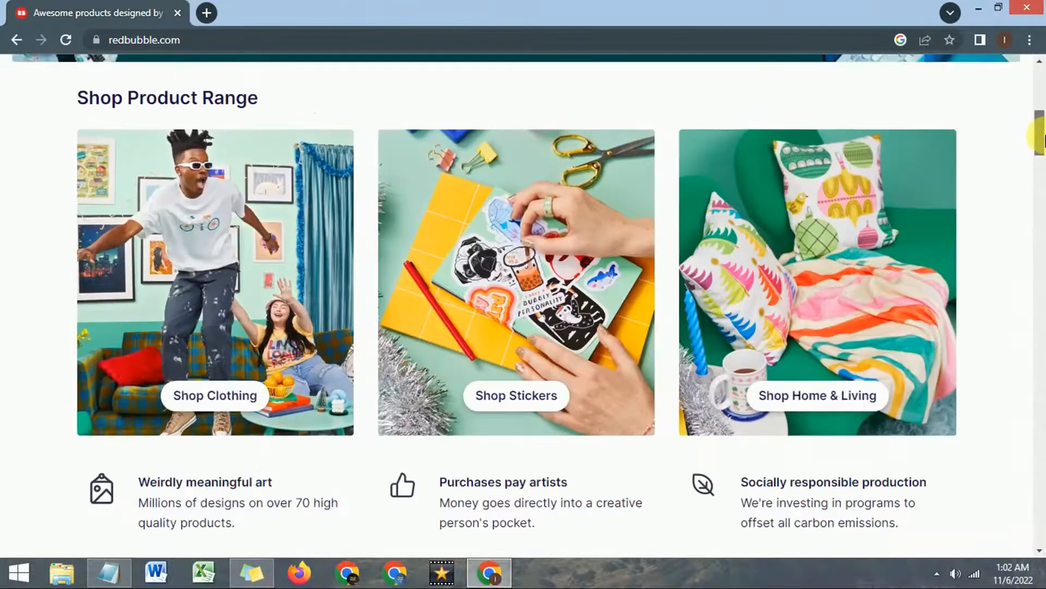
{"action": "left_click_drag", "start_coordinate": [1042, 137], "coordinate": [1042, 97]}
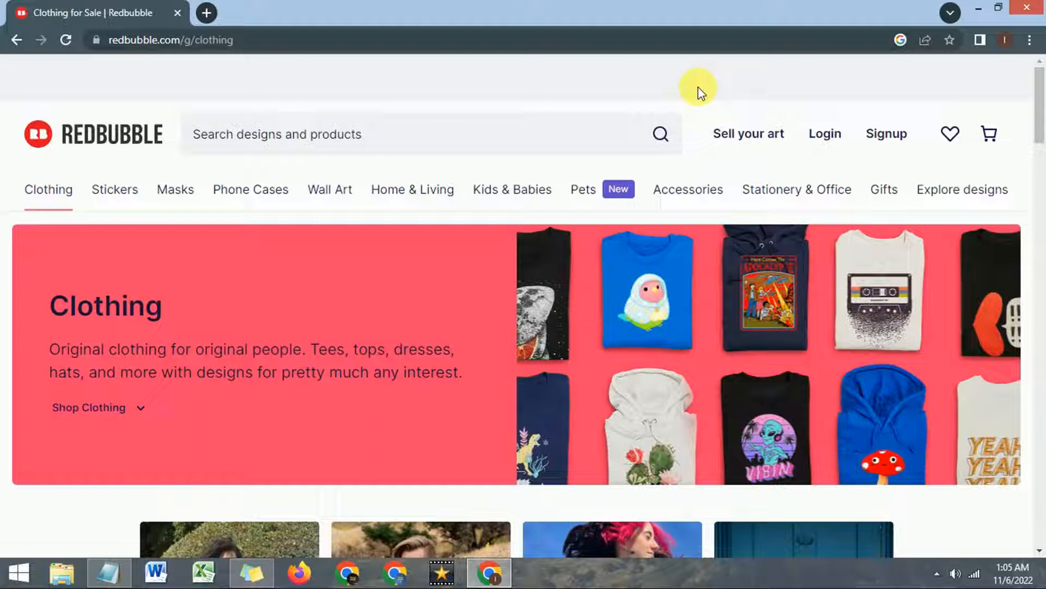
Step: Open the Redbubble sign-up form and fill in the account's e-mail address and username
{"action": "left_click", "coordinate": [897, 141]}
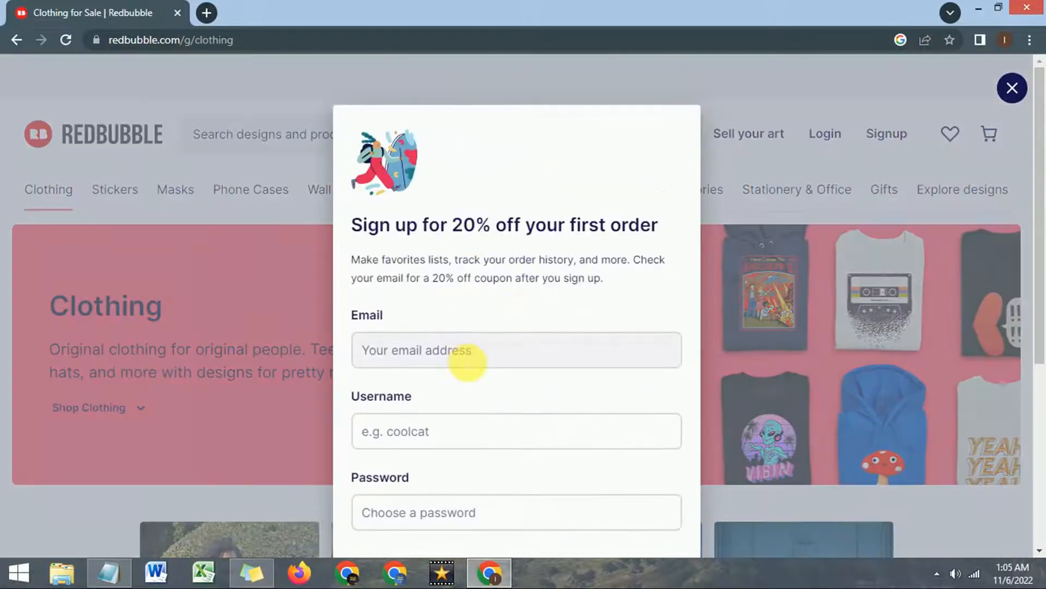
{"action": "left_click", "coordinate": [468, 362]}
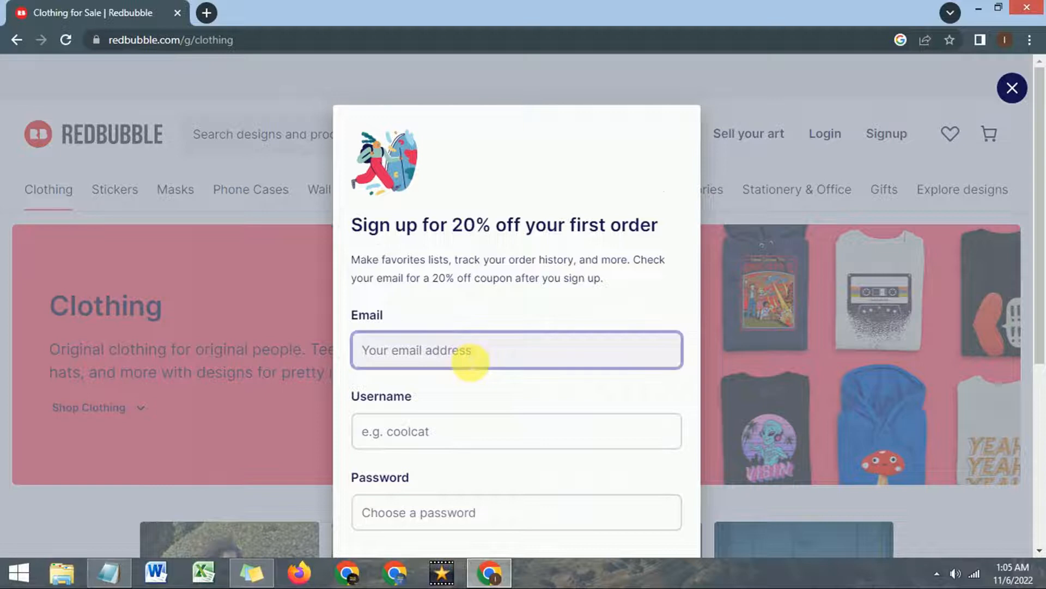
{"action": "key", "text": "ctrl+v"}
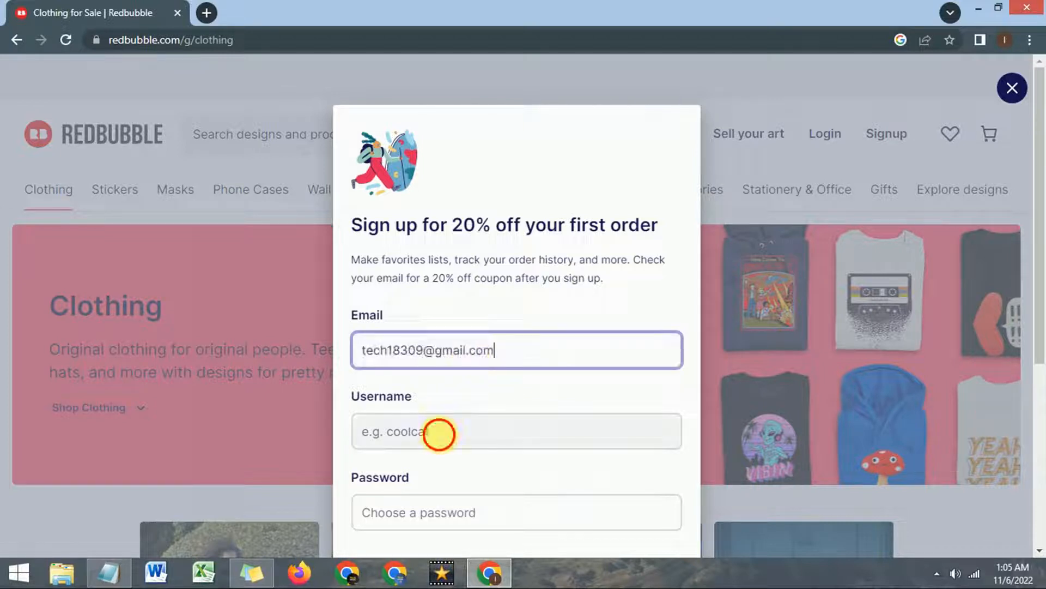
{"action": "left_click", "coordinate": [438, 432]}
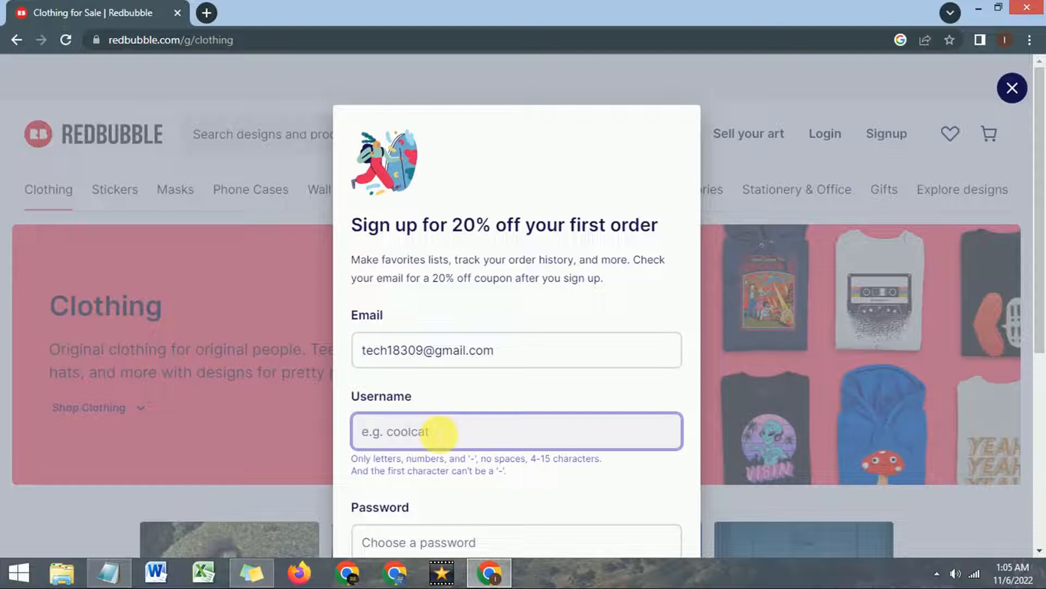
{"action": "type", "text": "creativemind864"}
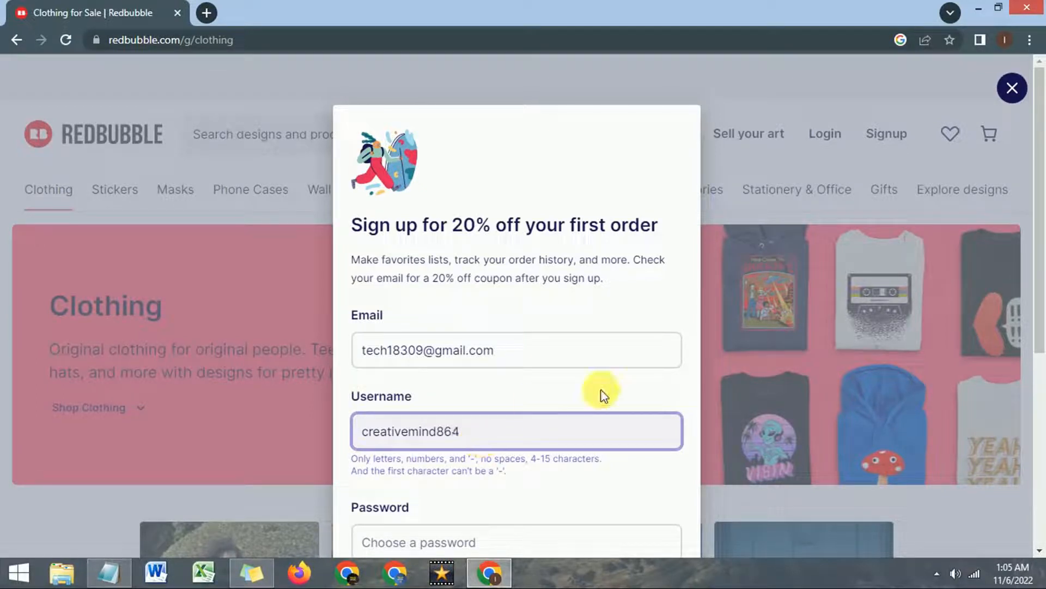
Step: Enter the account password, set the special offers and artist news e-mail option, and submit the sign-up
{"action": "left_click_drag", "start_coordinate": [1038, 251], "coordinate": [1038, 335]}
{"action": "left_click", "coordinate": [507, 362]}
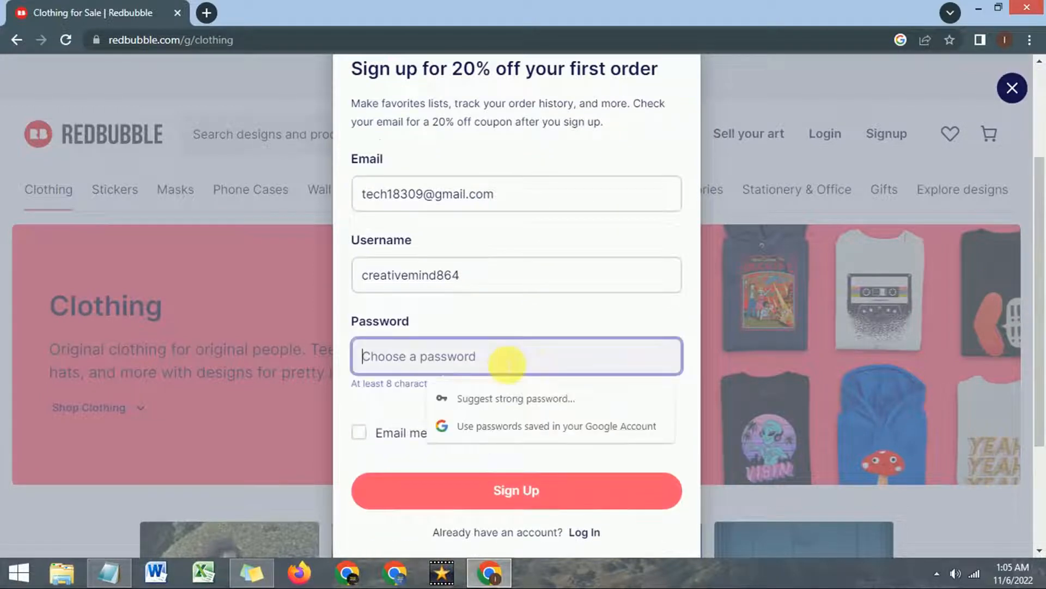
{"action": "type", "text": "***********"}
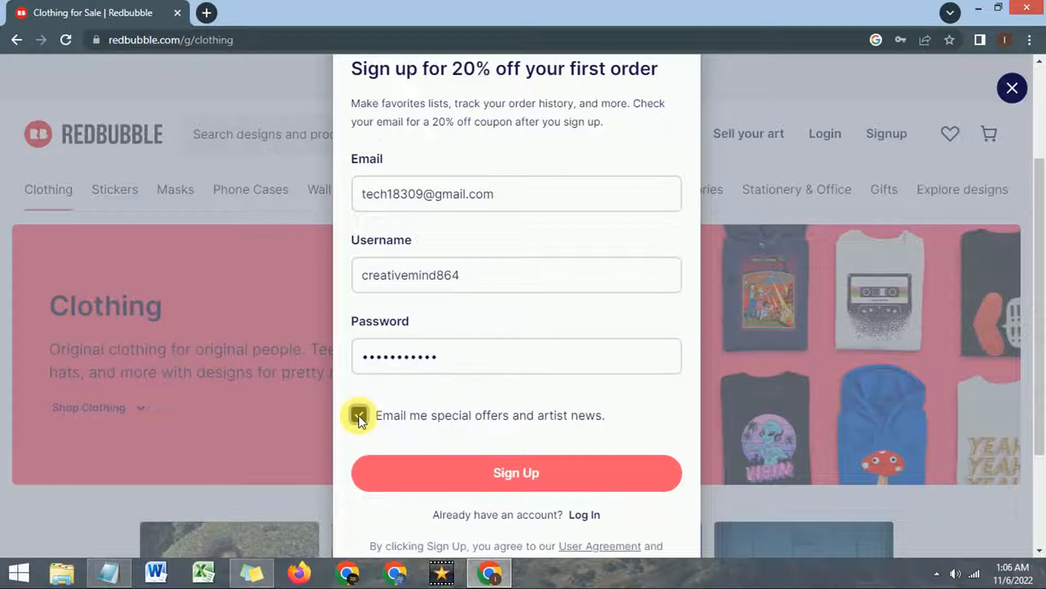
{"action": "left_click", "coordinate": [359, 414]}
{"action": "left_click", "coordinate": [496, 478]}
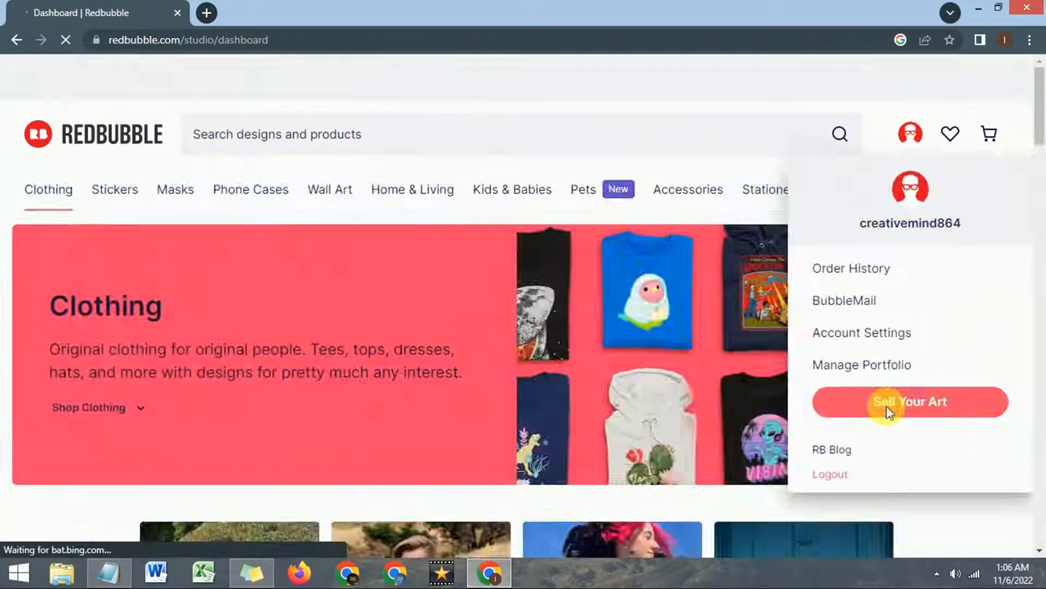
Step: Open the seller dashboard to sell art and review its product, shop and payment setup tasks
{"action": "left_click", "coordinate": [886, 403]}
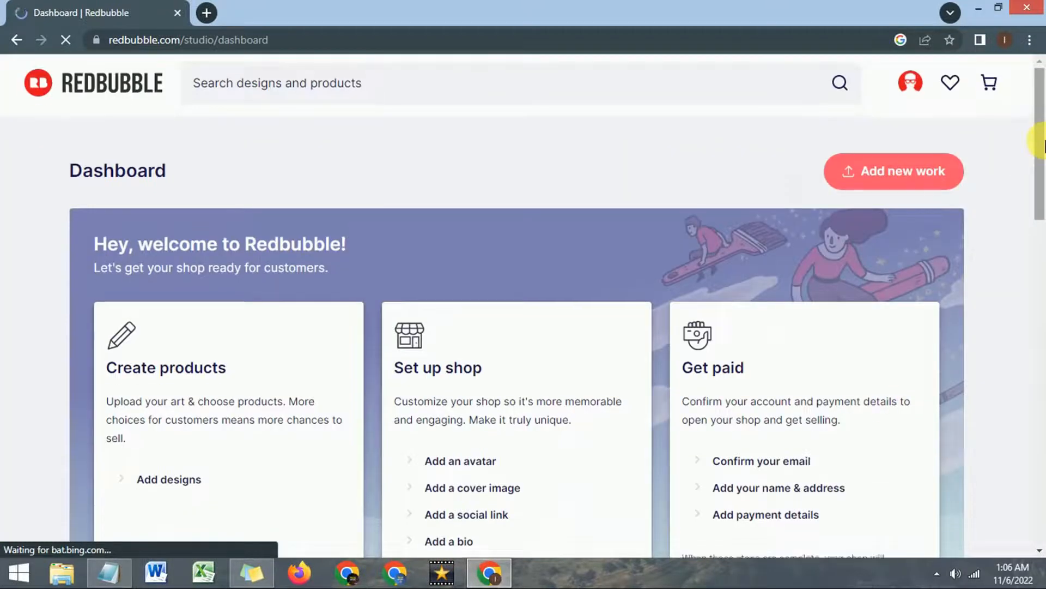
{"action": "scroll", "coordinate": [1044, 145], "scroll_direction": "down", "scroll_amount": 1}
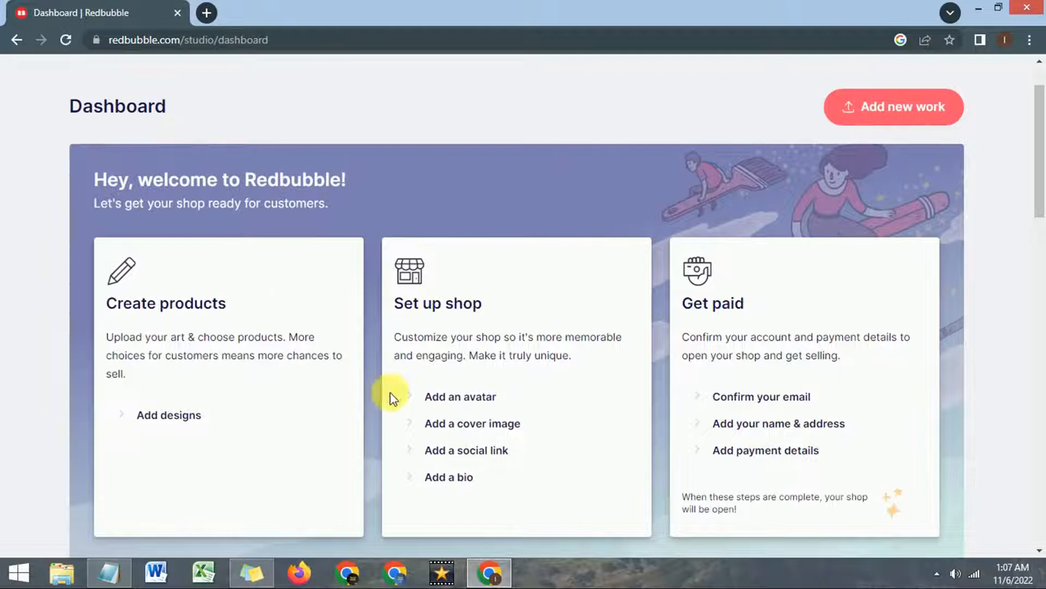
{"action": "left_click_drag", "start_coordinate": [1042, 148], "coordinate": [1042, 147]}
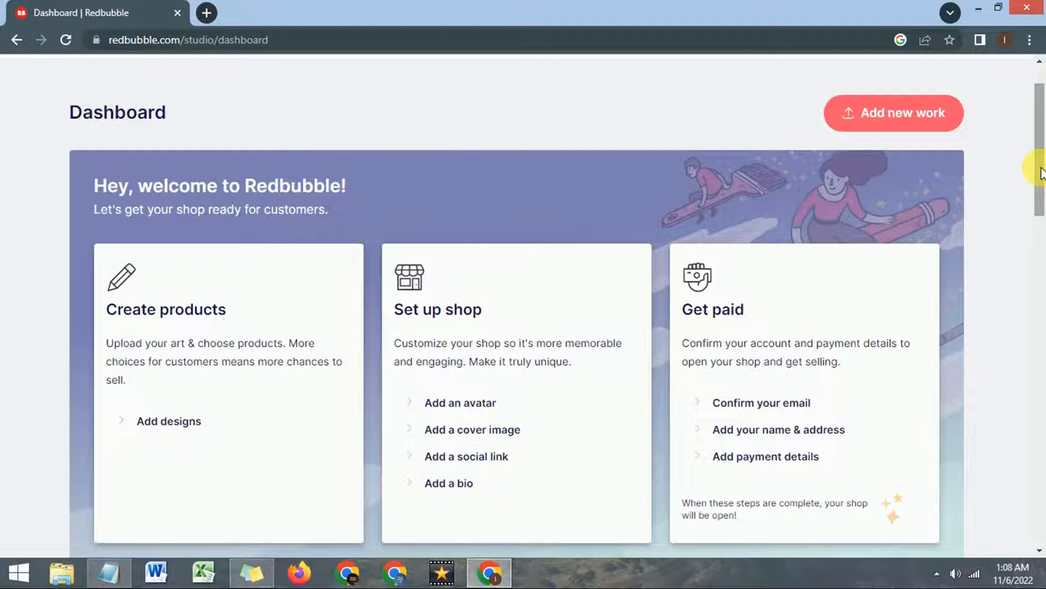
{"action": "mouse_move", "coordinate": [1041, 173]}
{"action": "left_mouse_down"}
{"action": "mouse_move", "coordinate": [1037, 226]}
{"action": "mouse_move", "coordinate": [1041, 168]}
{"action": "left_mouse_up"}
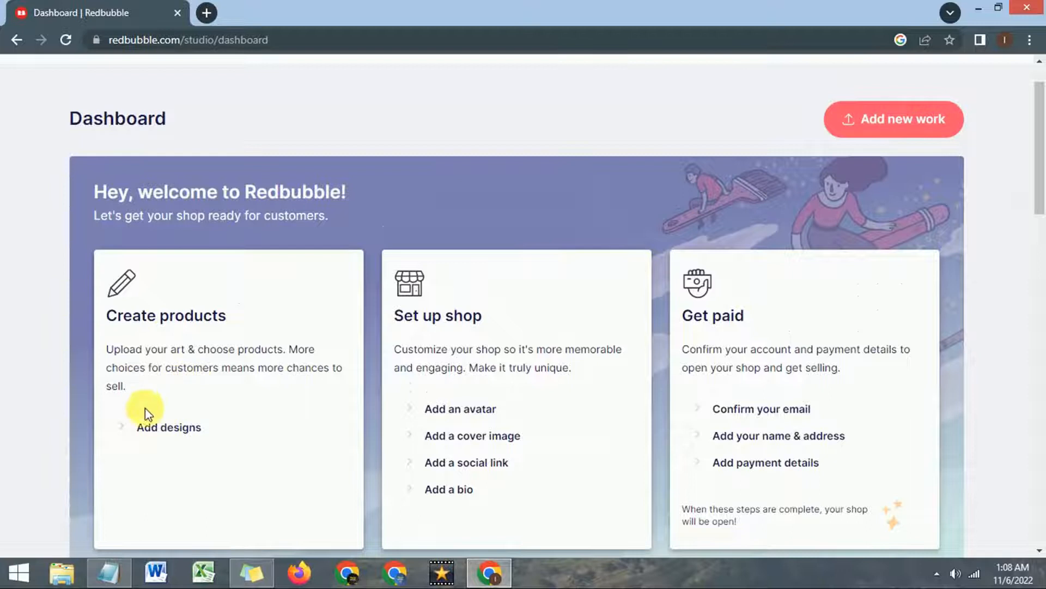
Step: Upload the "I AM NOT BOT" artwork as a new work and title it "I am not bot"
{"action": "left_click", "coordinate": [174, 431]}
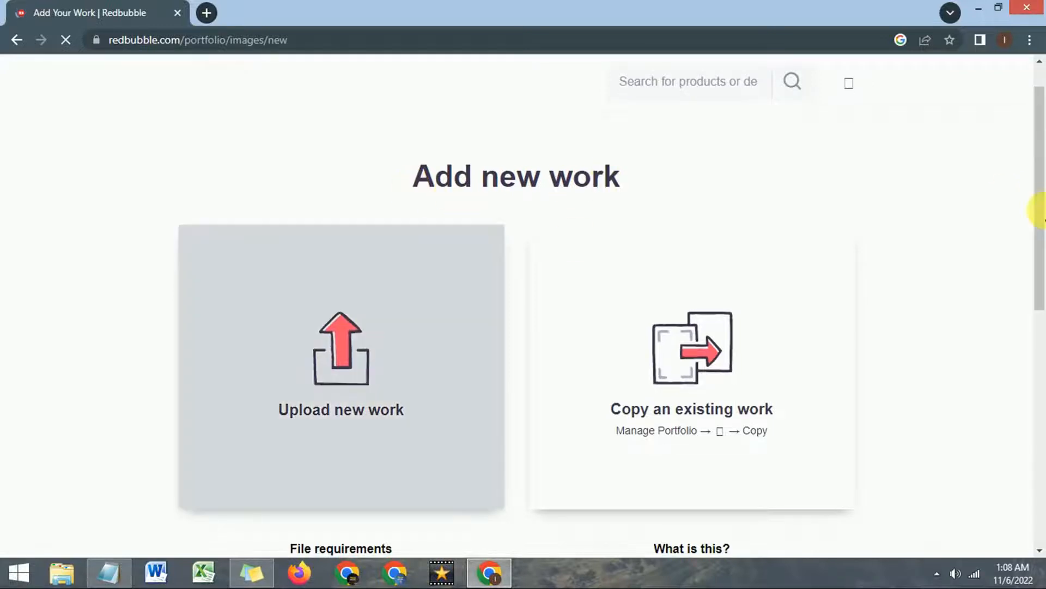
{"action": "left_click_drag", "start_coordinate": [1034, 201], "coordinate": [1034, 229]}
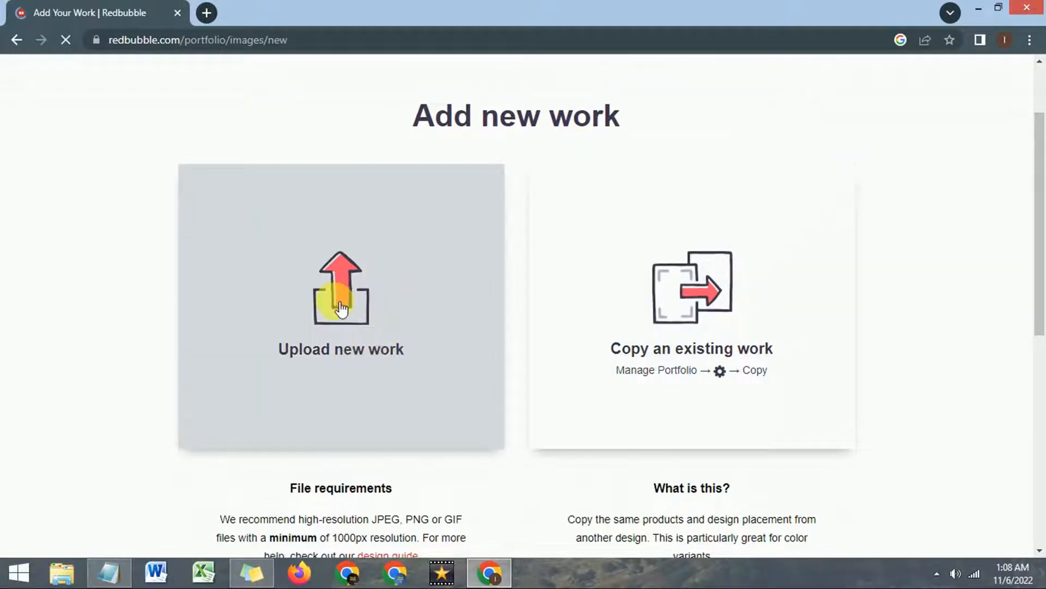
{"action": "left_click", "coordinate": [349, 301]}
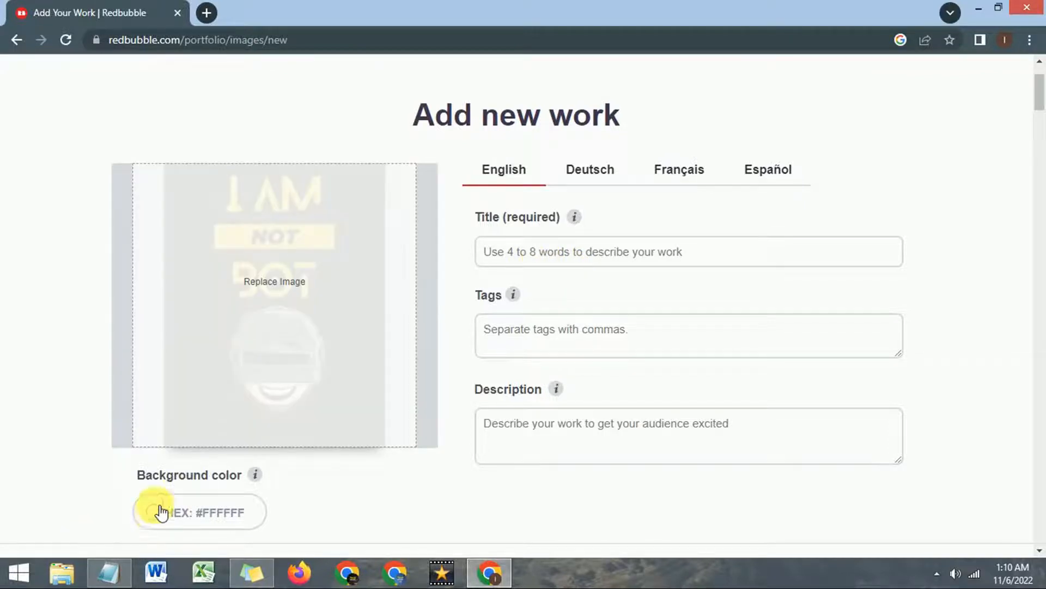
{"action": "left_click", "coordinate": [538, 257]}
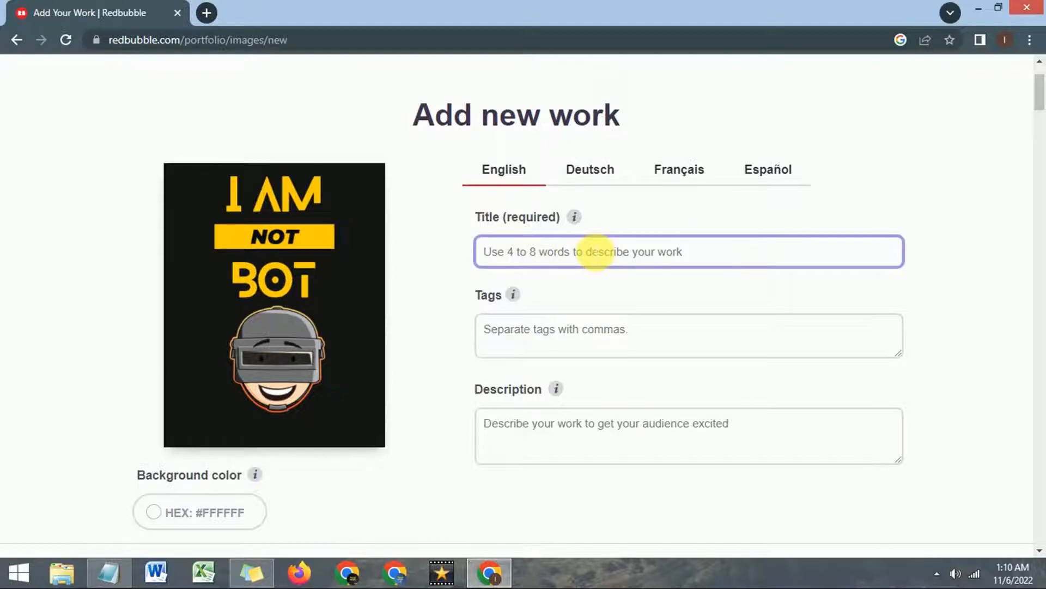
{"action": "type", "text": "I am not bot"}
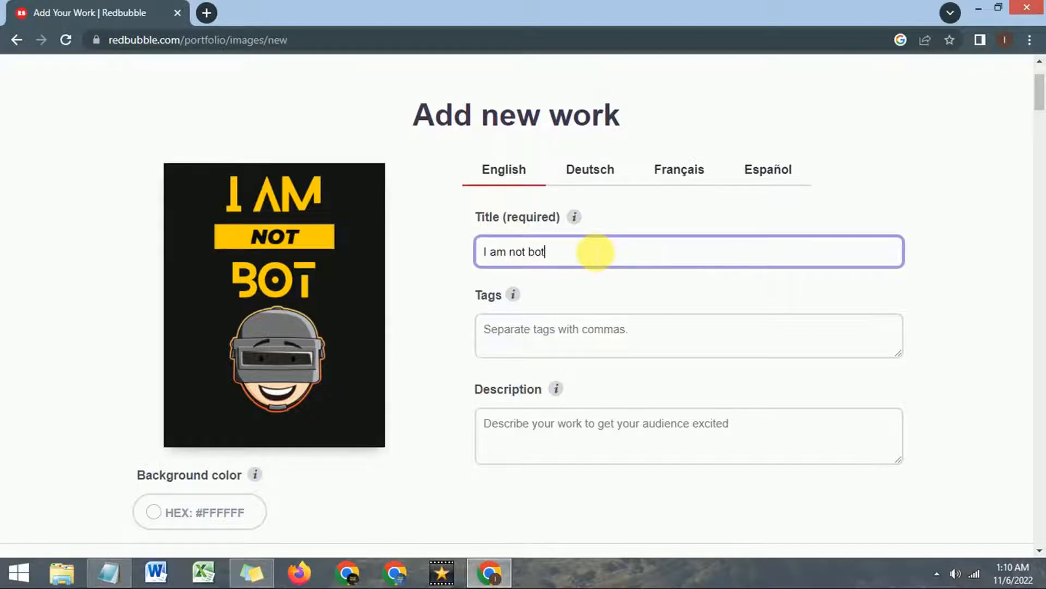
Step: Look up the main tag Pubg in aeroxer.net's Redbubble Tag Generator and copy all its tags
{"action": "left_click", "coordinate": [593, 336]}
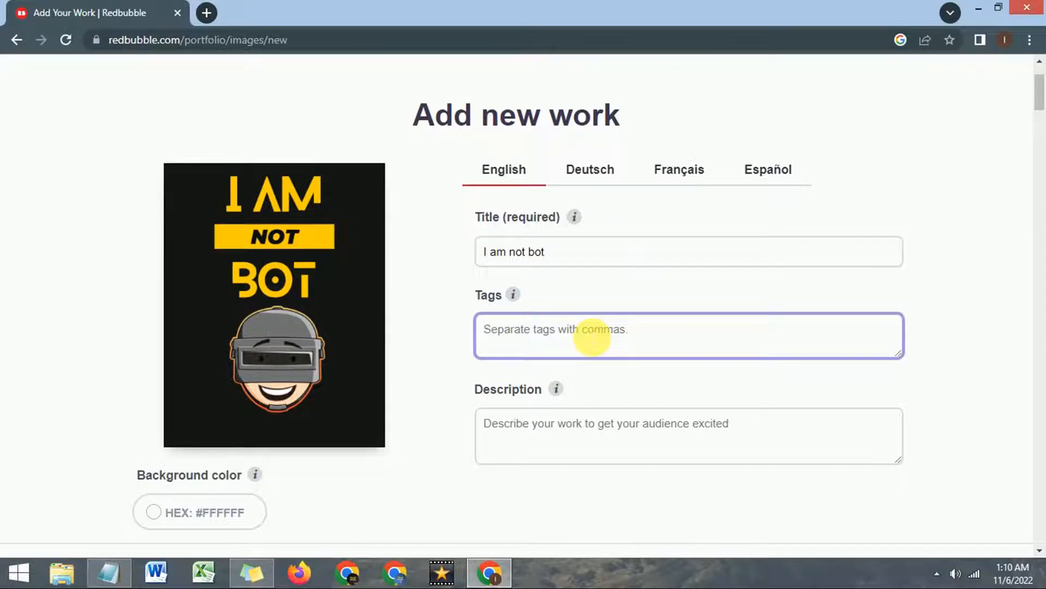
{"action": "left_click", "coordinate": [206, 12]}
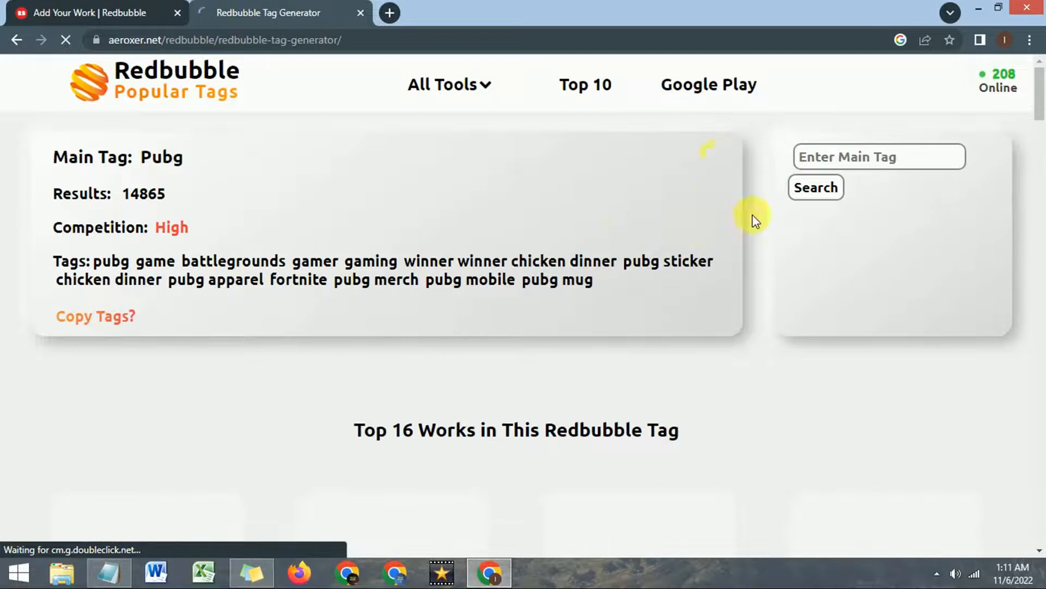
{"action": "left_click", "coordinate": [76, 317]}
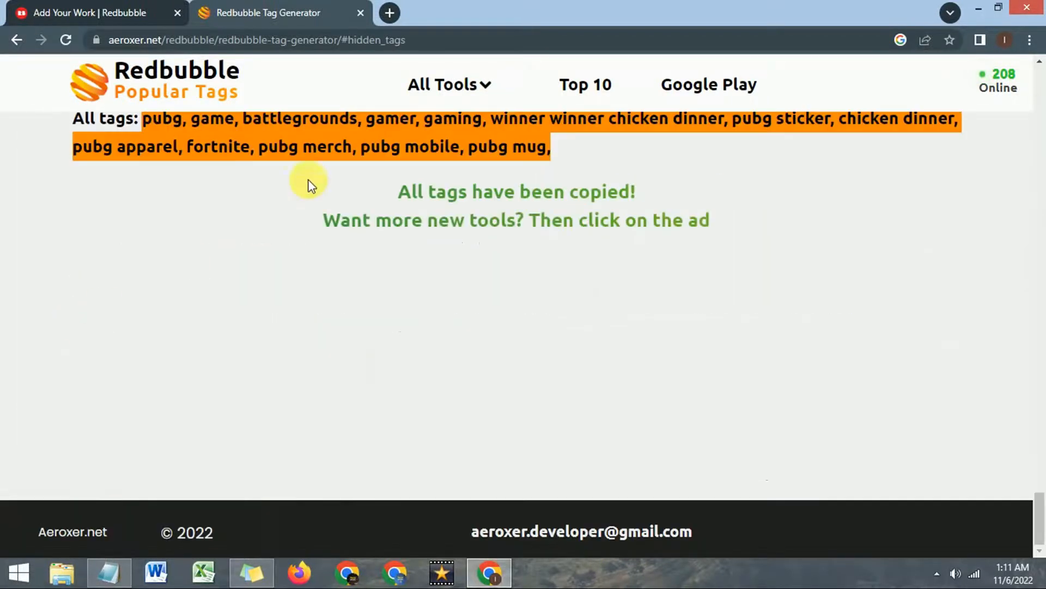
{"action": "right_click", "coordinate": [326, 145]}
{"action": "left_click", "coordinate": [343, 154]}
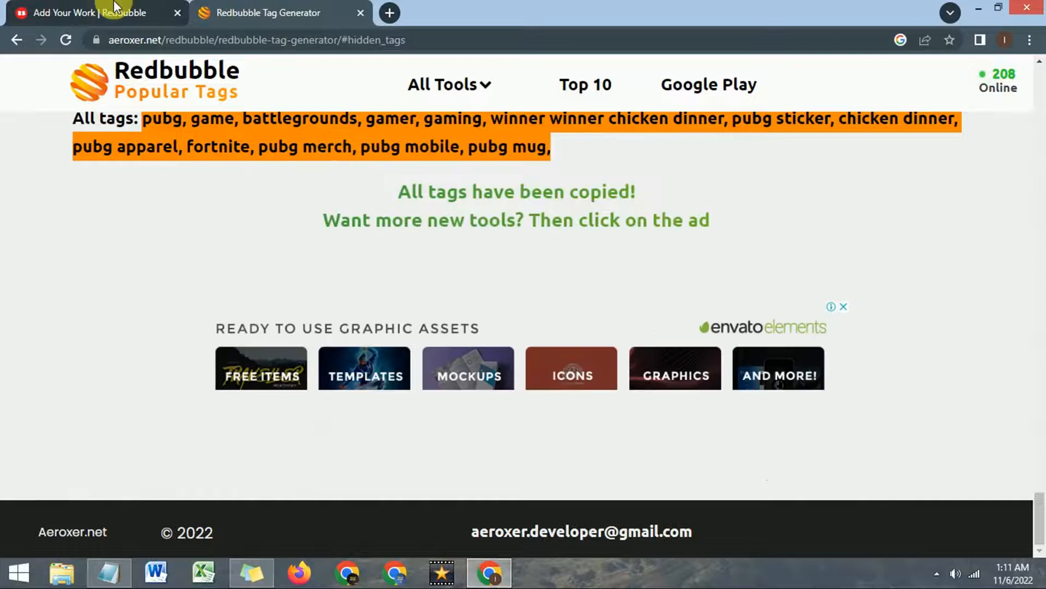
Step: Return to the new work form, close the tag generator, and paste the copied Pubg tags into Tags
{"action": "left_click", "coordinate": [115, 7]}
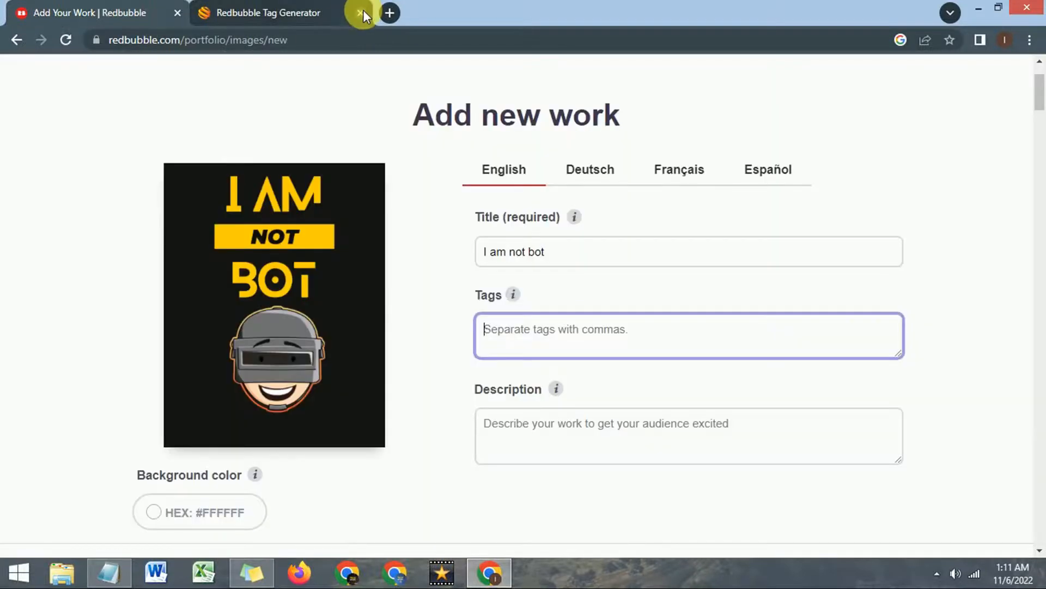
{"action": "left_click", "coordinate": [360, 13]}
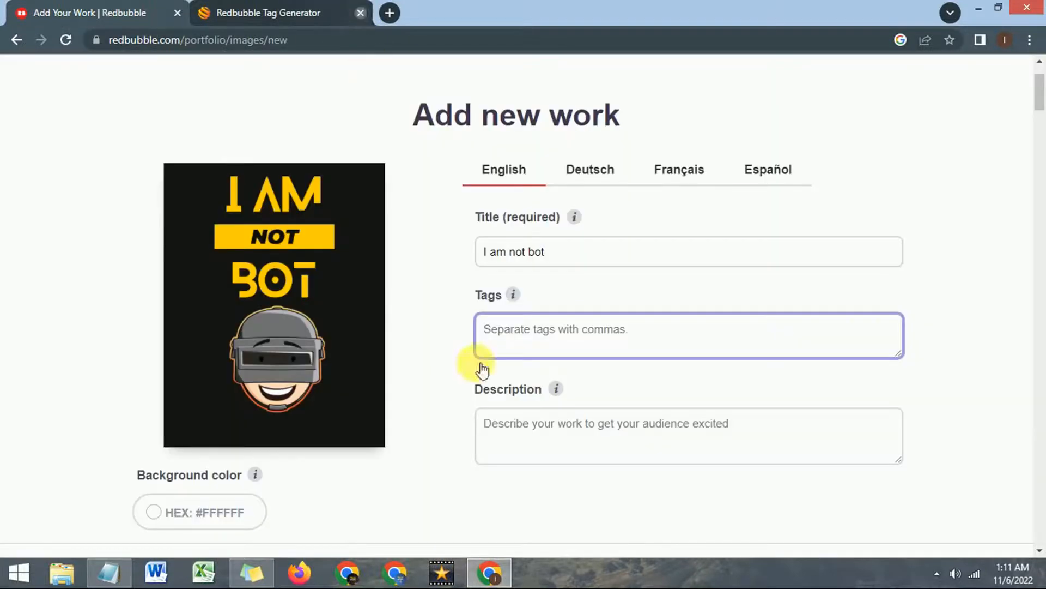
{"action": "right_click", "coordinate": [534, 339]}
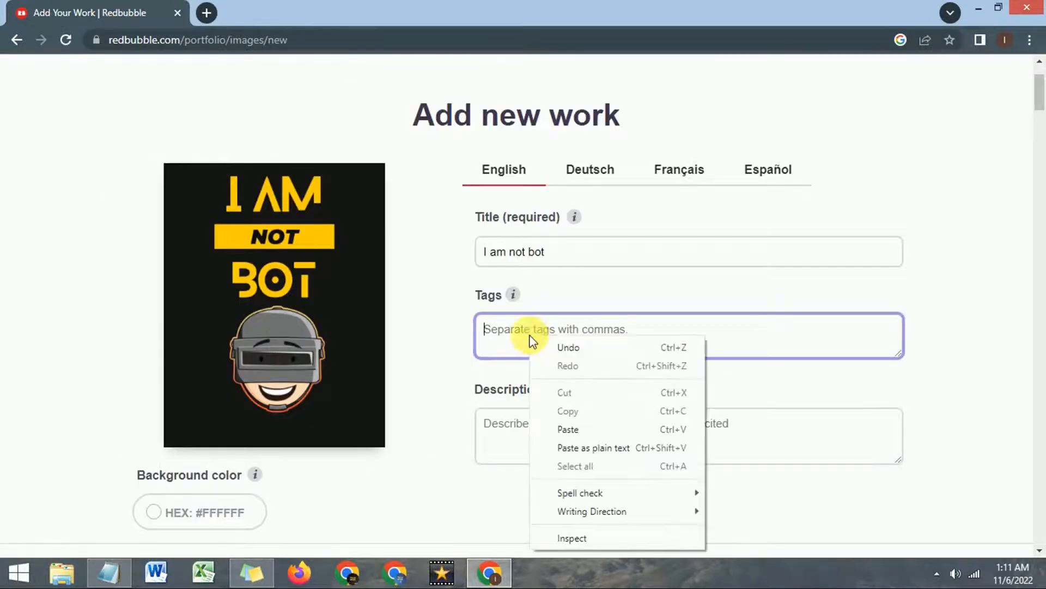
{"action": "left_click", "coordinate": [558, 430]}
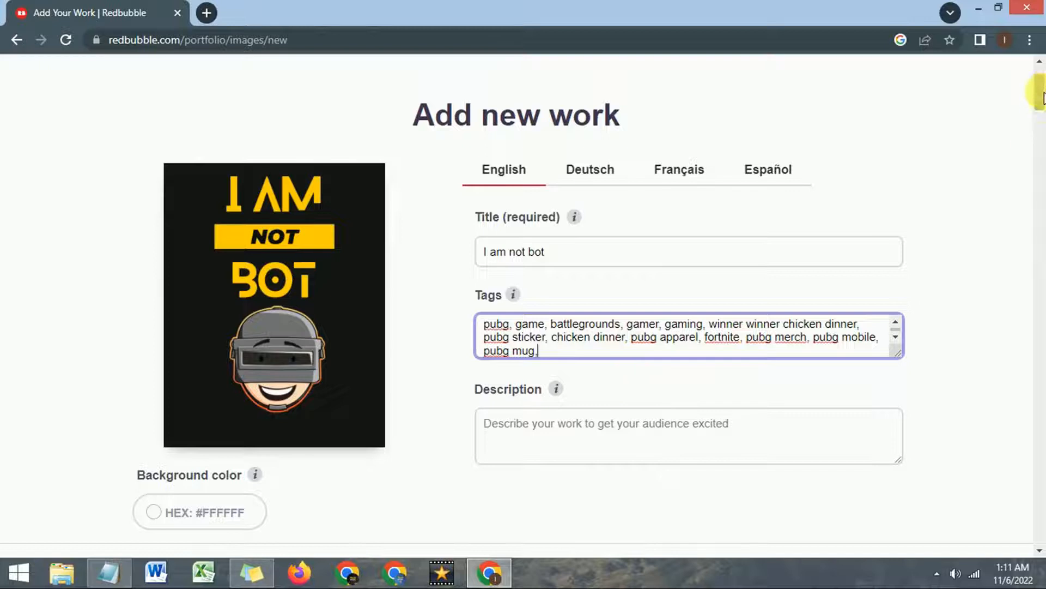
Step: Set the description to "I am not bot. this is my first design i hope you're like this design."
{"action": "left_click_drag", "start_coordinate": [1040, 94], "coordinate": [1040, 107]}
{"action": "left_click", "coordinate": [656, 266]}
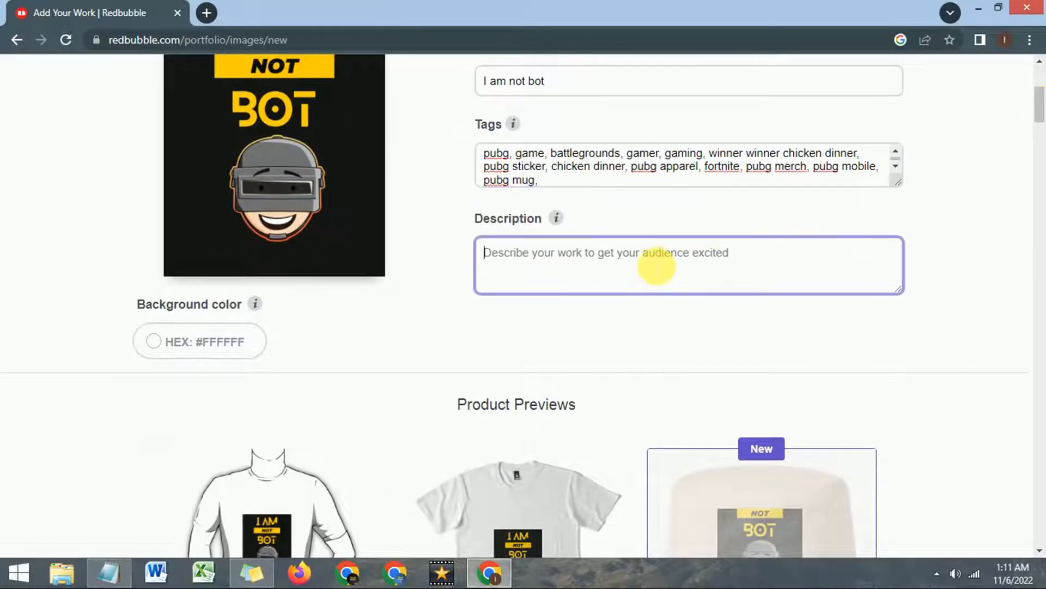
{"action": "type", "text": "I am not bot. this is my first design i hope youre like this design."}
{"action": "right_click", "coordinate": [725, 261]}
{"action": "left_click", "coordinate": [752, 267]}
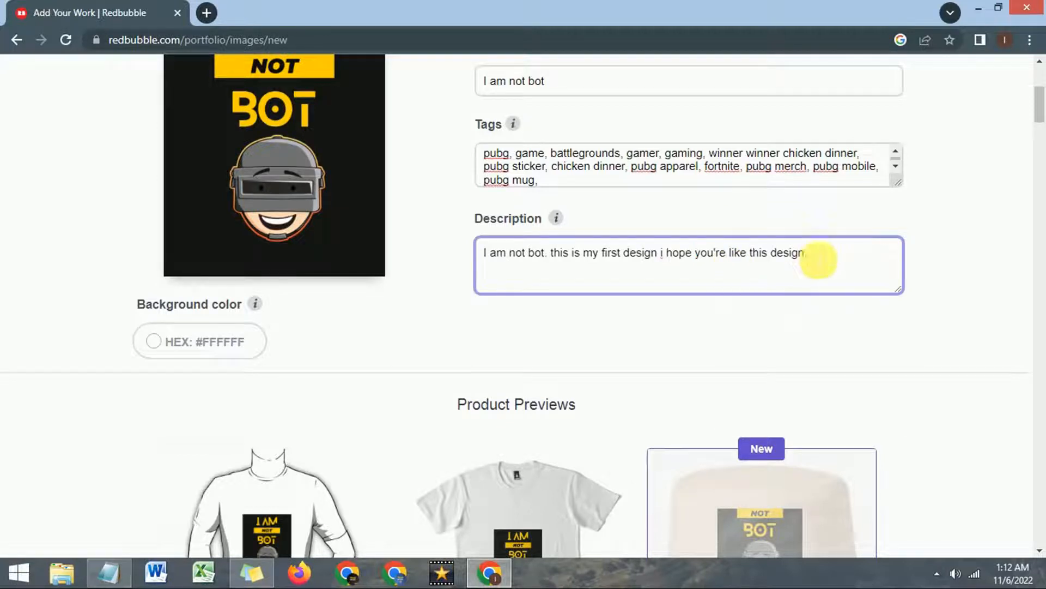
Step: Examine the design's product previews on standard print clothing, large print clothing and hats
{"action": "left_click_drag", "start_coordinate": [1039, 109], "coordinate": [1041, 125]}
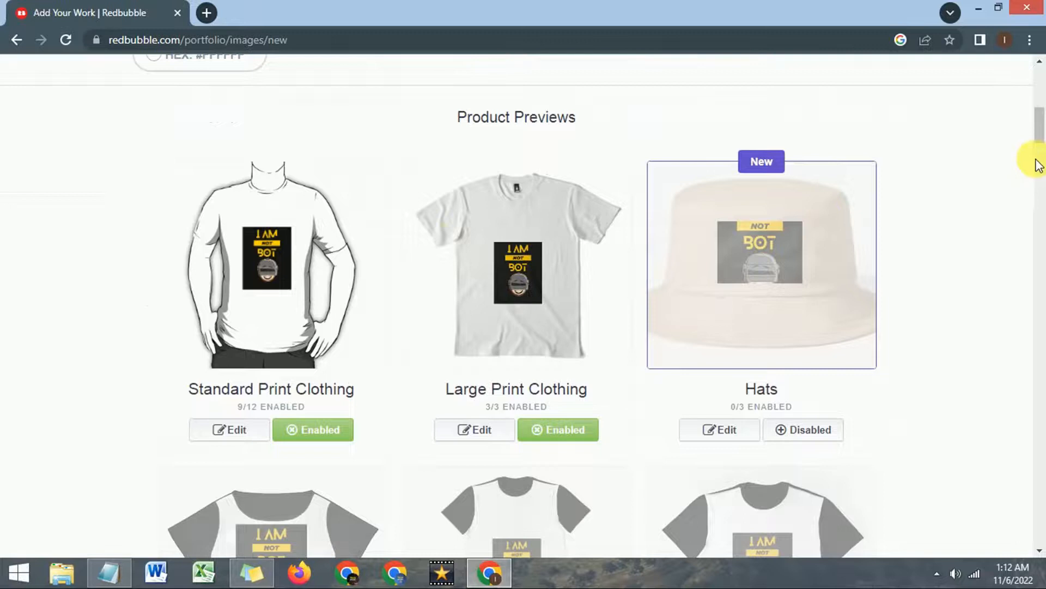
{"action": "mouse_move", "coordinate": [1038, 136]}
{"action": "left_mouse_down"}
{"action": "mouse_move", "coordinate": [1042, 150]}
{"action": "mouse_move", "coordinate": [1042, 135]}
{"action": "left_mouse_up"}
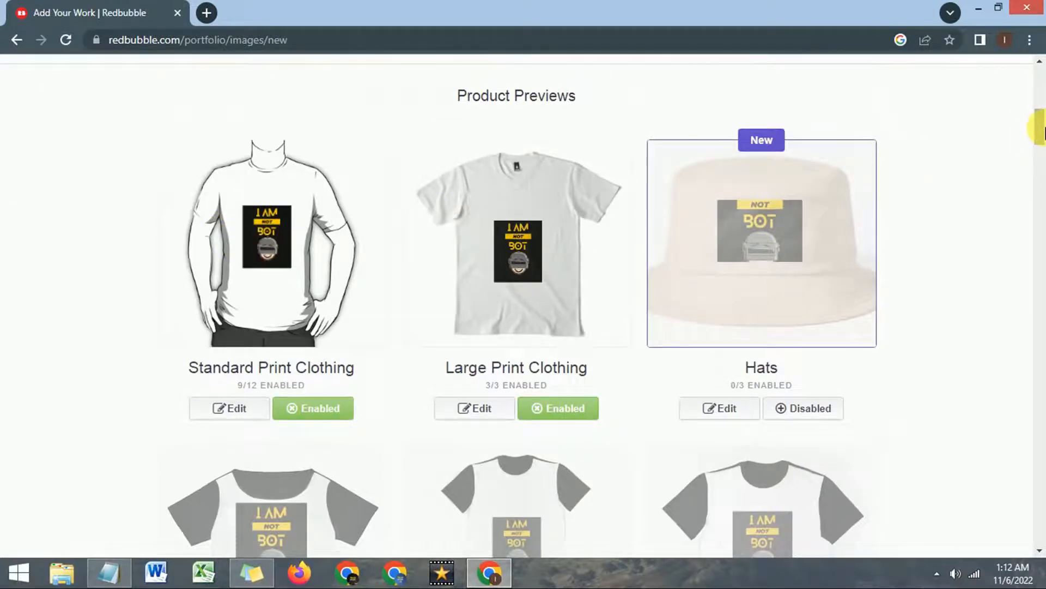
{"action": "mouse_move", "coordinate": [1042, 134]}
{"action": "left_mouse_down"}
{"action": "mouse_move", "coordinate": [1041, 109]}
{"action": "mouse_move", "coordinate": [1042, 180]}
{"action": "mouse_move", "coordinate": [1040, 115]}
{"action": "left_mouse_up"}
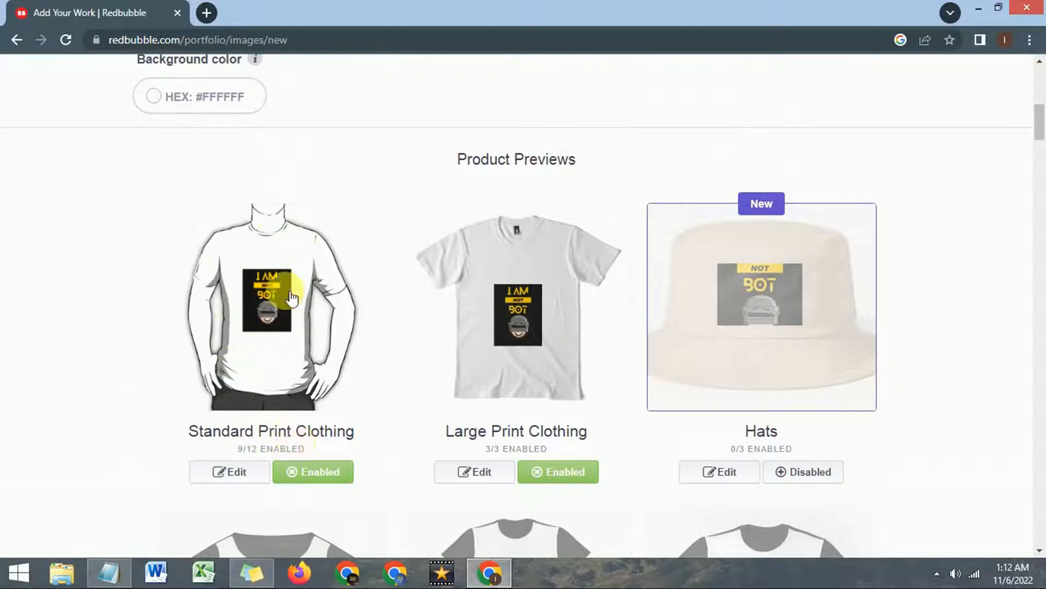
Step: Disable the Standard Print Clothing product and enable it again
{"action": "mouse_move", "coordinate": [1036, 127]}
{"action": "left_mouse_down"}
{"action": "mouse_move", "coordinate": [1042, 138]}
{"action": "mouse_move", "coordinate": [1036, 131]}
{"action": "left_mouse_up"}
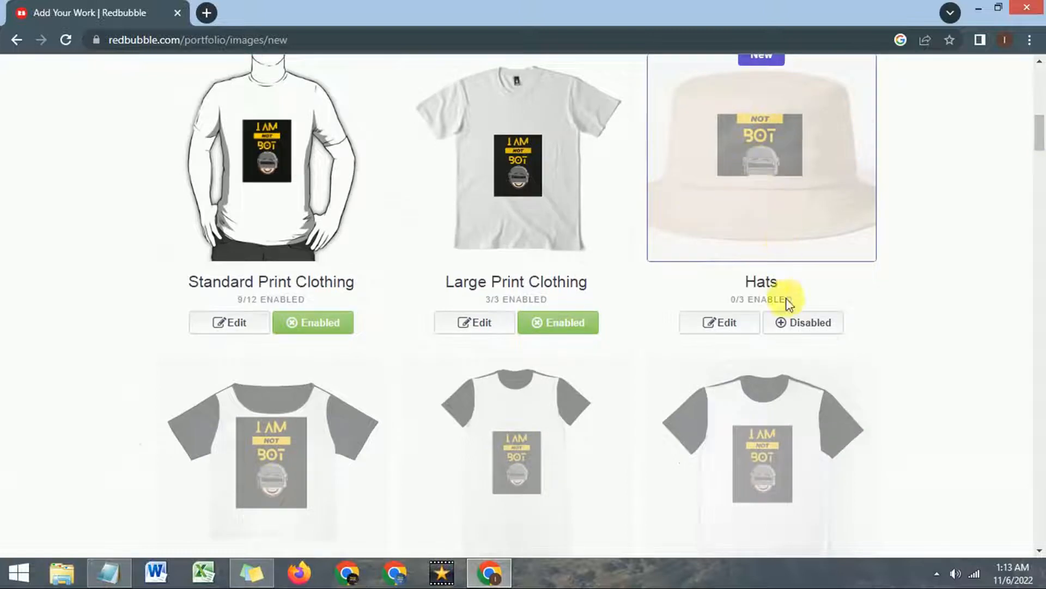
{"action": "mouse_move", "coordinate": [1039, 131]}
{"action": "left_mouse_down"}
{"action": "mouse_move", "coordinate": [1042, 325]}
{"action": "mouse_move", "coordinate": [1041, 71]}
{"action": "mouse_move", "coordinate": [1039, 125]}
{"action": "left_mouse_up"}
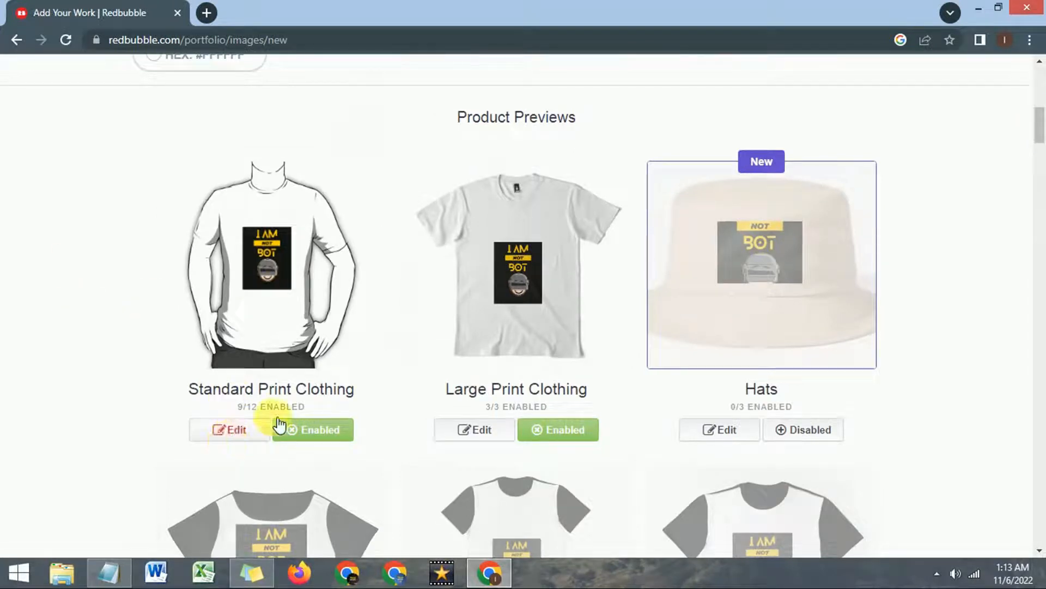
{"action": "left_click", "coordinate": [299, 442]}
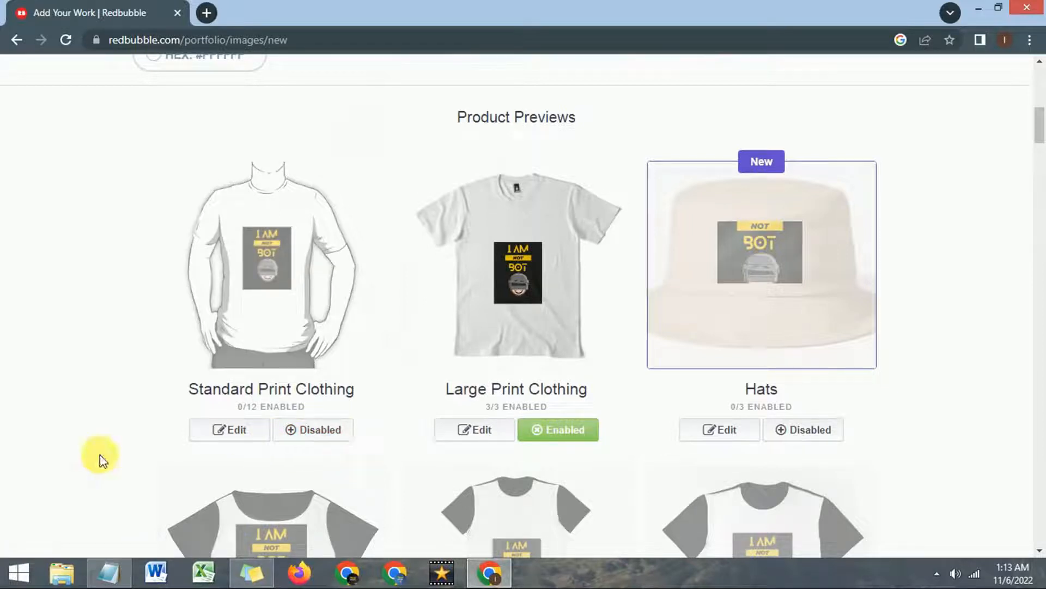
{"action": "left_click", "coordinate": [293, 433]}
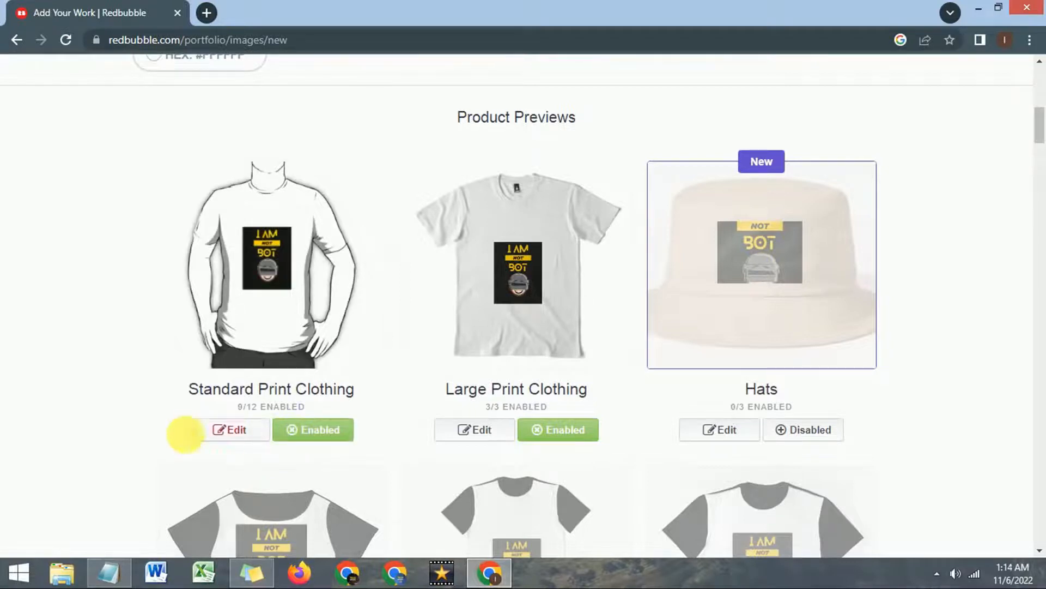
Step: Open Standard Print Clothing for editing, preview the Tank Top and Pullover Sweatshirt styles, and set the style to Hoodie (Pullover)
{"action": "left_click", "coordinate": [231, 431]}
{"action": "left_click_drag", "start_coordinate": [1039, 134], "coordinate": [1041, 150]}
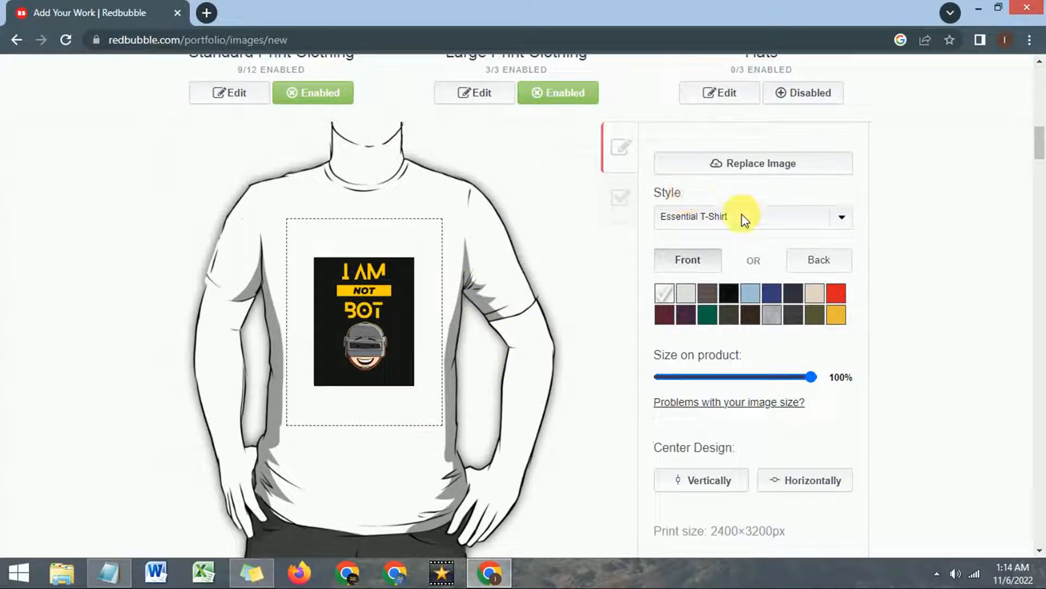
{"action": "left_click", "coordinate": [773, 219]}
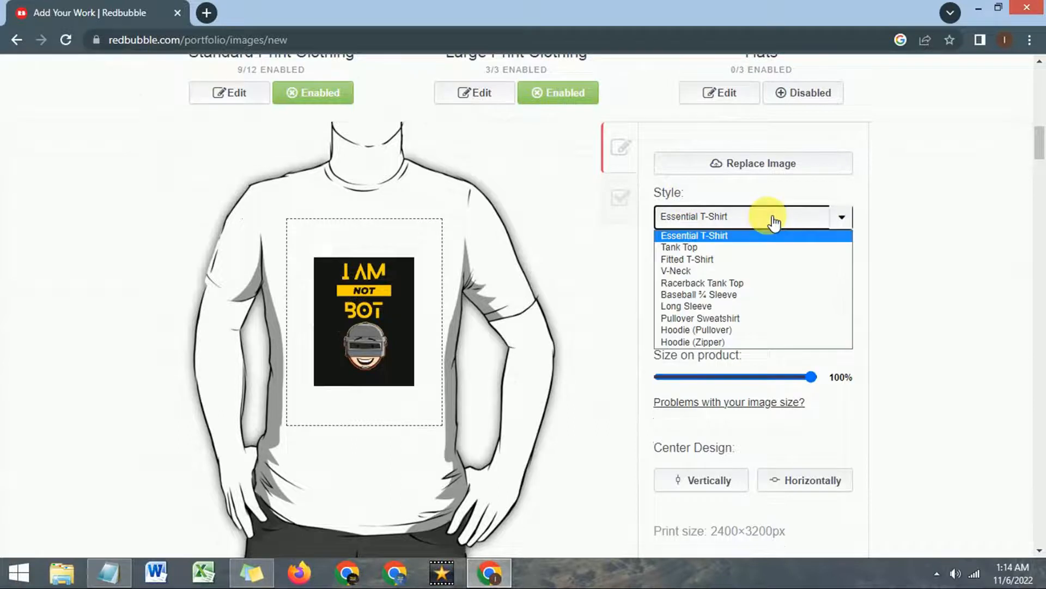
{"action": "left_click", "coordinate": [680, 249]}
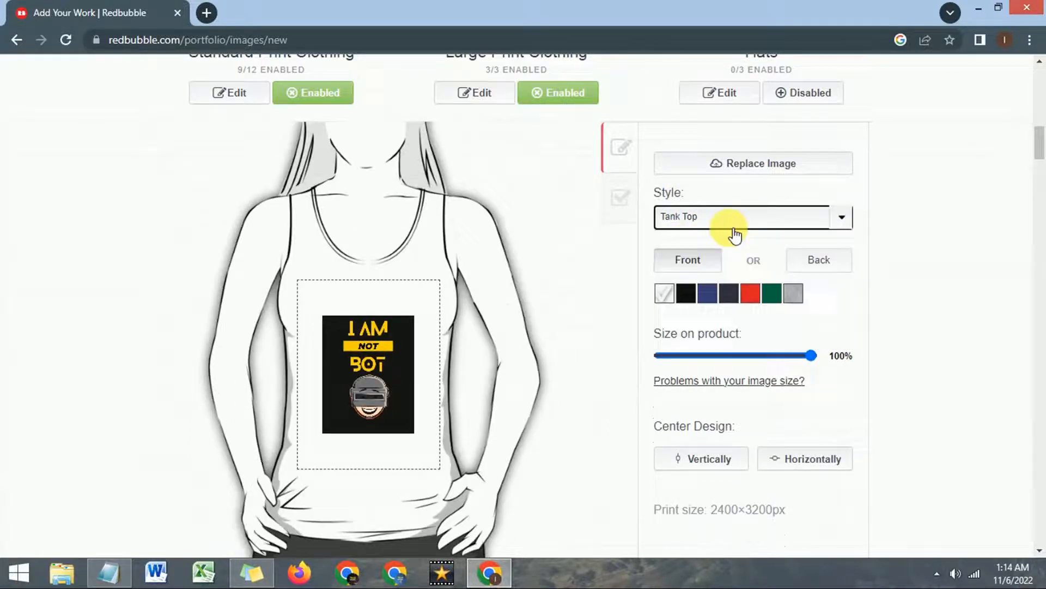
{"action": "left_click", "coordinate": [752, 221]}
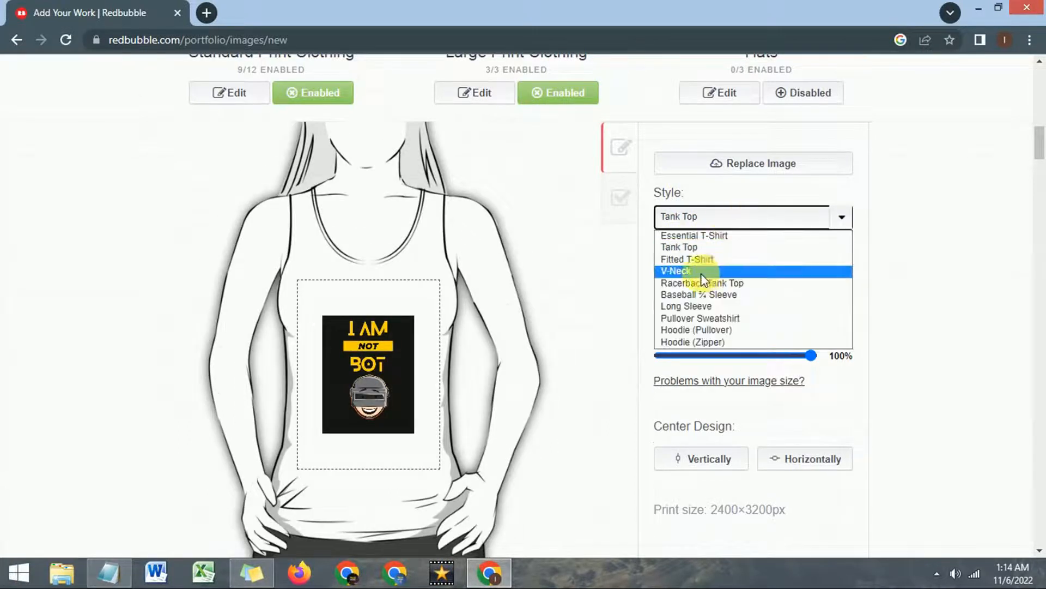
{"action": "left_click", "coordinate": [696, 318]}
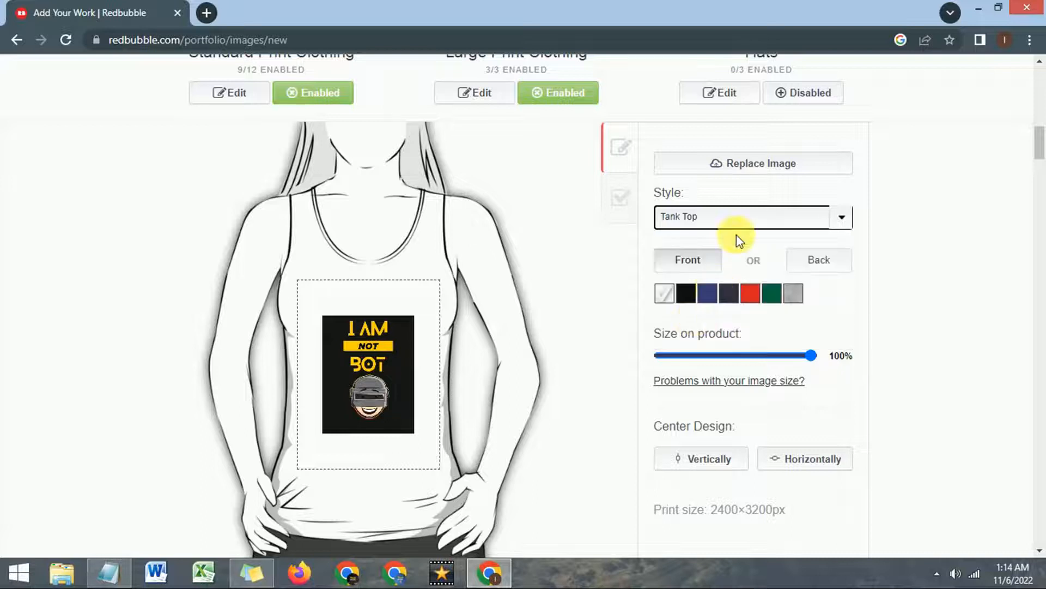
{"action": "left_click", "coordinate": [752, 219]}
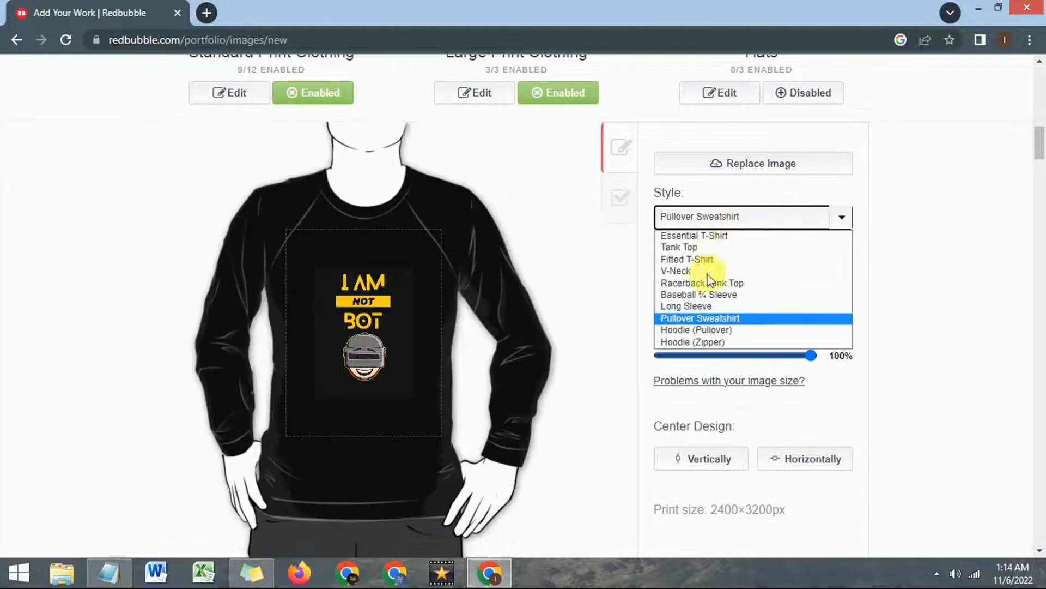
{"action": "left_click", "coordinate": [700, 330]}
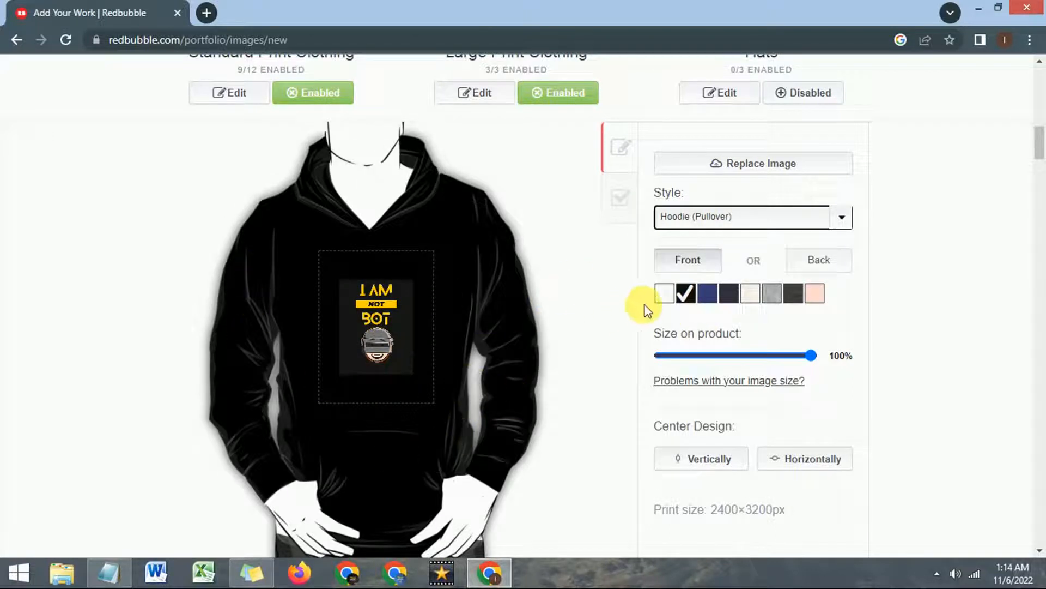
Step: Preview the hoodie in white, choose blue as its color, and set the design's size on product to 100%
{"action": "left_click", "coordinate": [673, 296]}
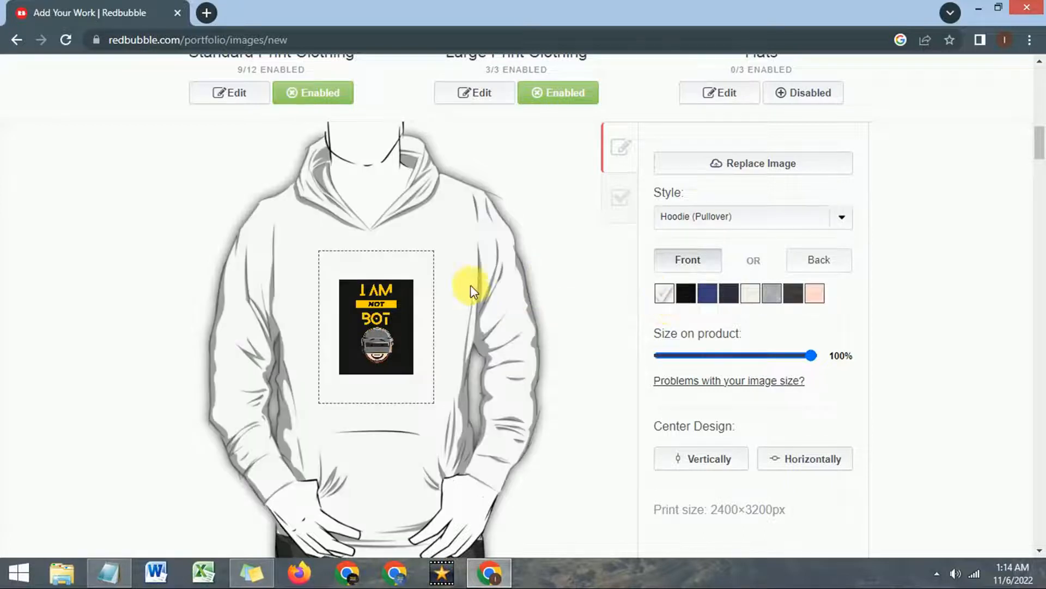
{"action": "left_click", "coordinate": [688, 295]}
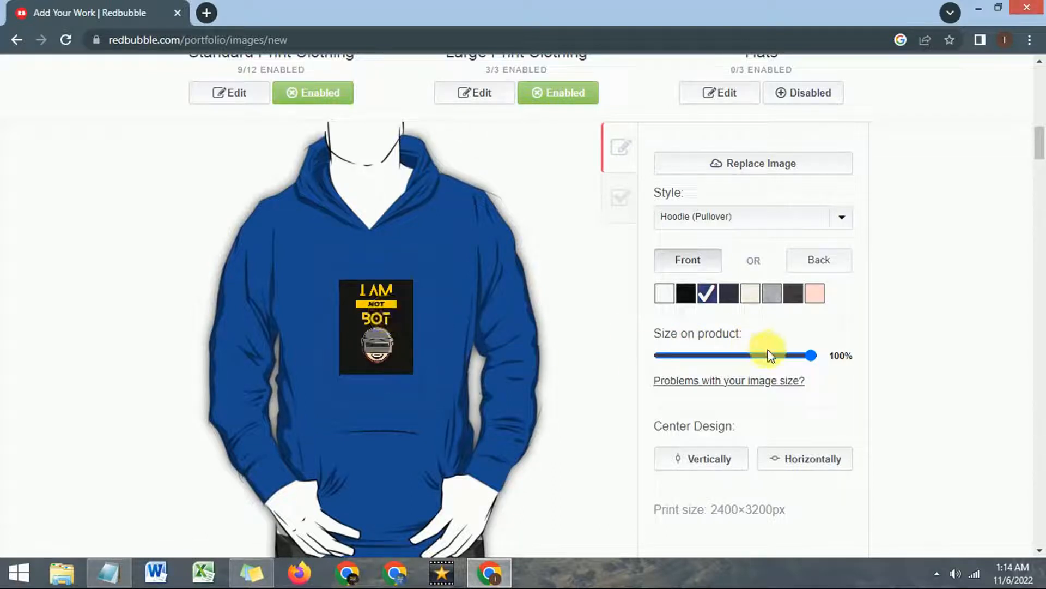
{"action": "left_click_drag", "start_coordinate": [779, 360], "coordinate": [838, 361]}
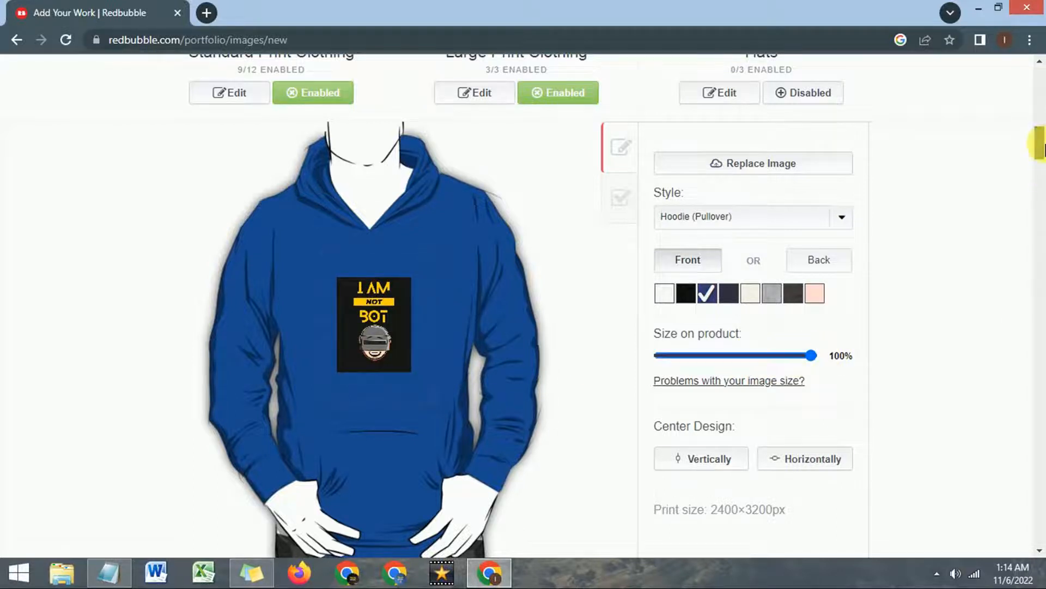
Step: Center the design vertically and horizontally on the pullover hoodie
{"action": "left_click_drag", "start_coordinate": [1042, 146], "coordinate": [1042, 158]}
{"action": "scroll", "coordinate": [1014, 163], "scroll_direction": "up", "scroll_amount": 2}
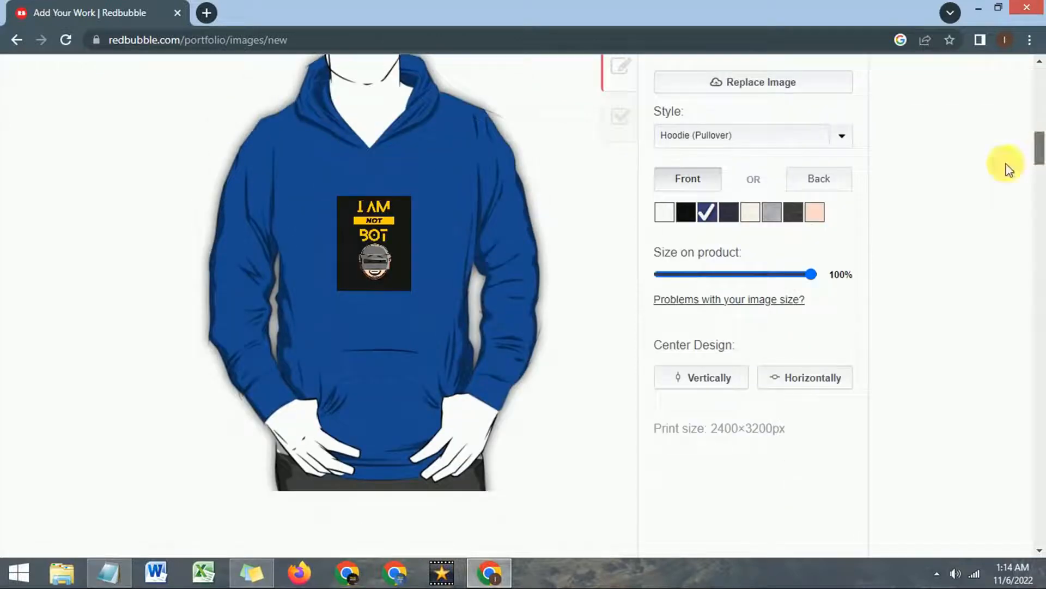
{"action": "left_click", "coordinate": [703, 388]}
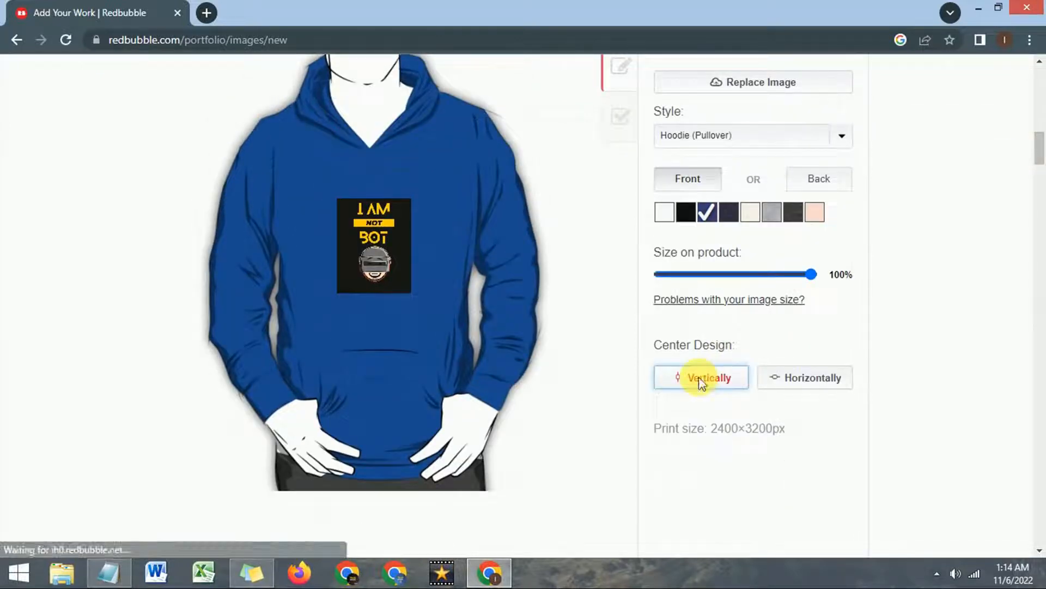
{"action": "left_click", "coordinate": [799, 383]}
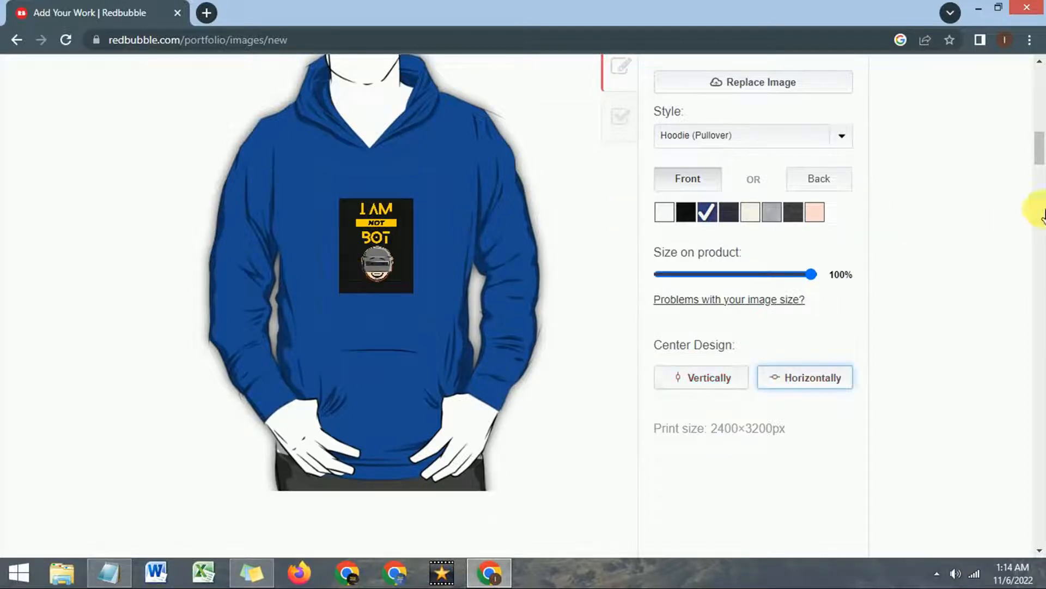
Step: Try a 15% markup for T-Shirt & Hoodies under Availability & Markup and restore it to 20%
{"action": "left_click_drag", "start_coordinate": [1044, 156], "coordinate": [1042, 139]}
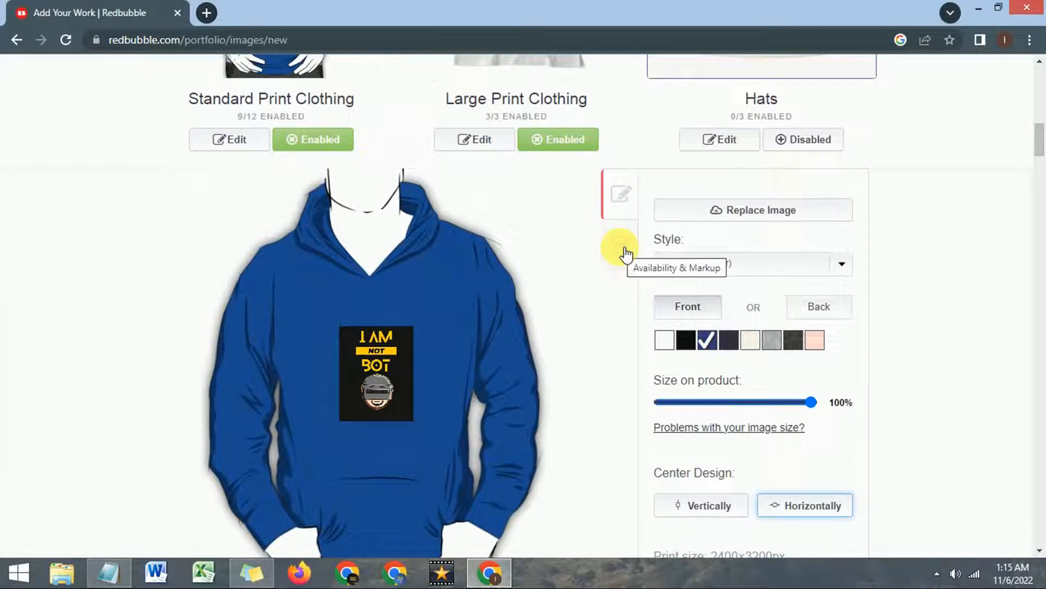
{"action": "left_click", "coordinate": [625, 252]}
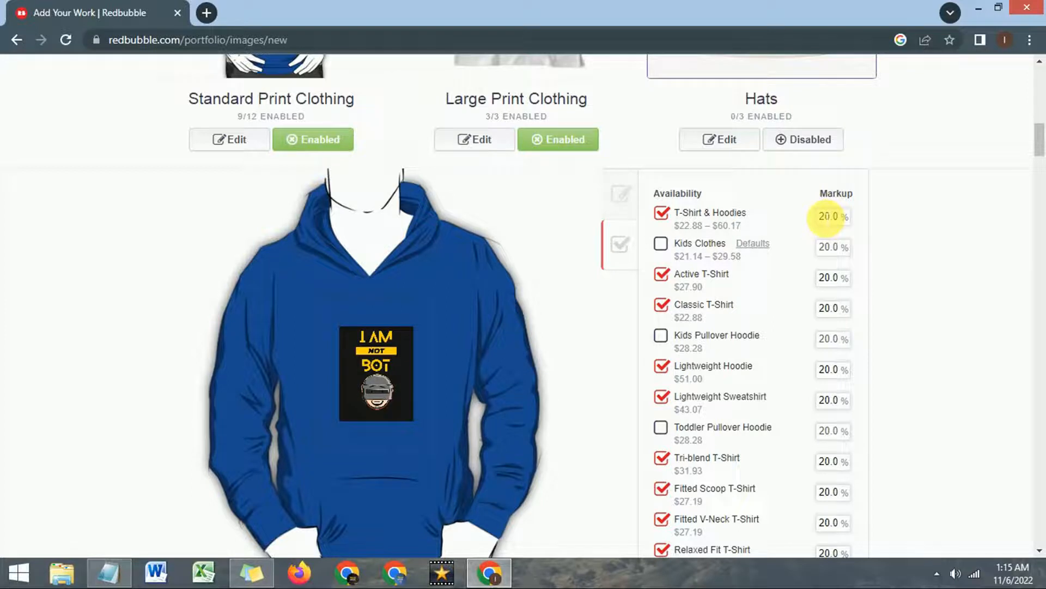
{"action": "left_click", "coordinate": [833, 218]}
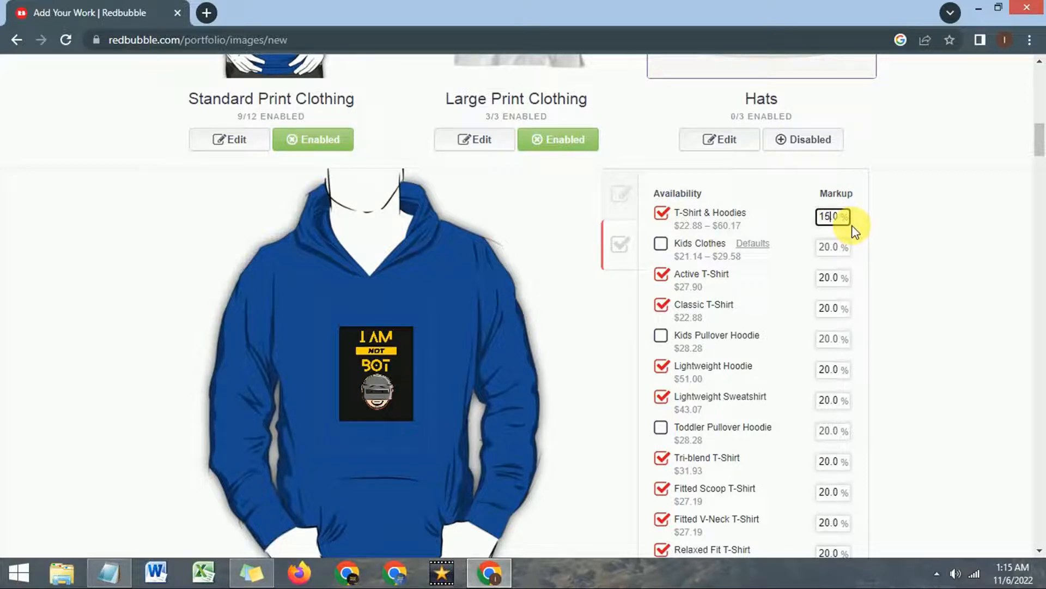
{"action": "left_click", "coordinate": [905, 241]}
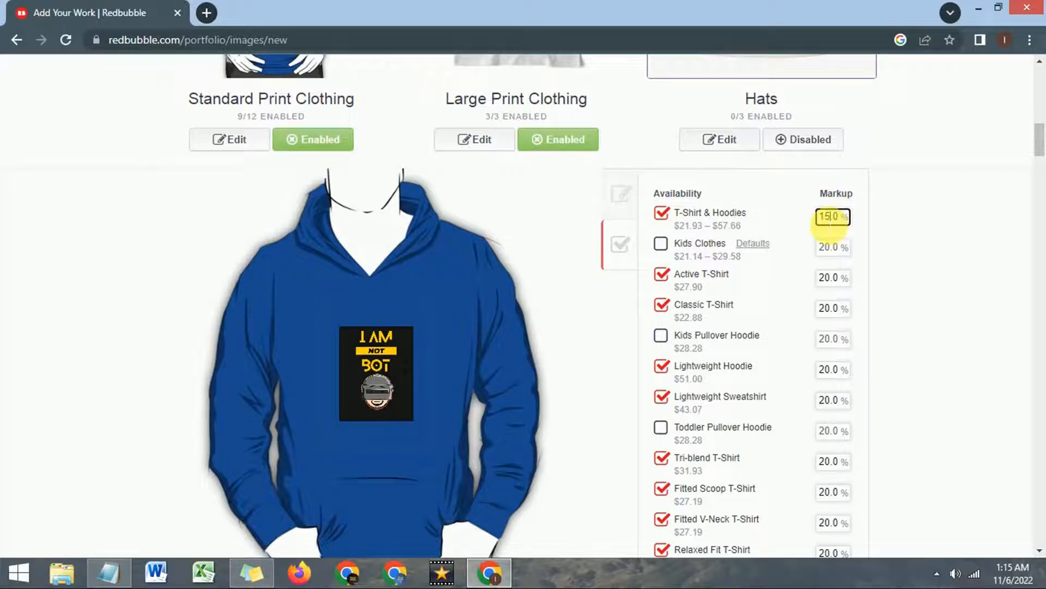
{"action": "left_click", "coordinate": [942, 252]}
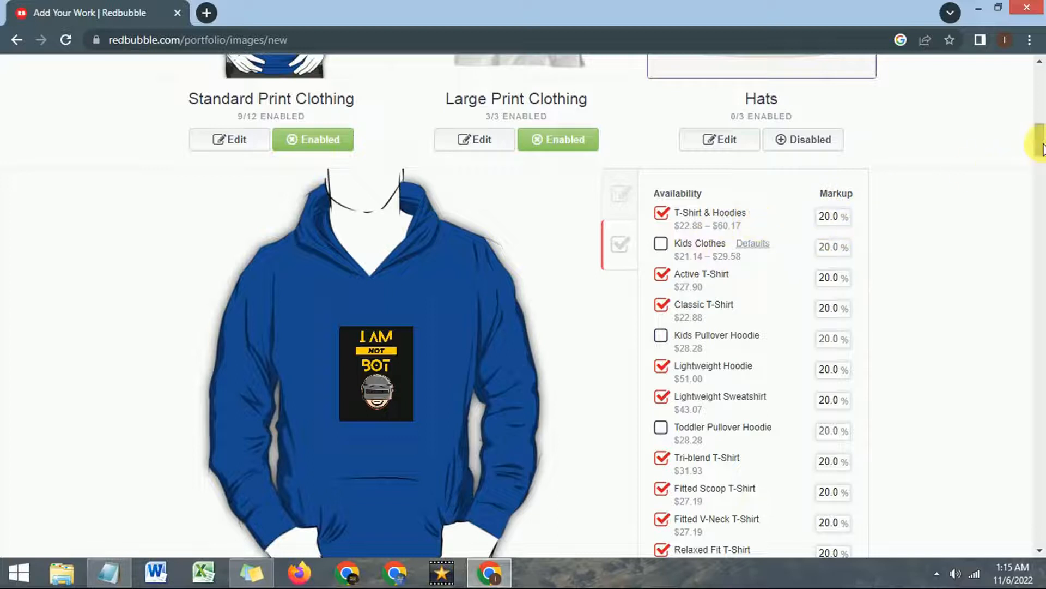
Step: Return to the hoodie's design settings and apply the changes to Standard Print Clothing
{"action": "left_click", "coordinate": [621, 206]}
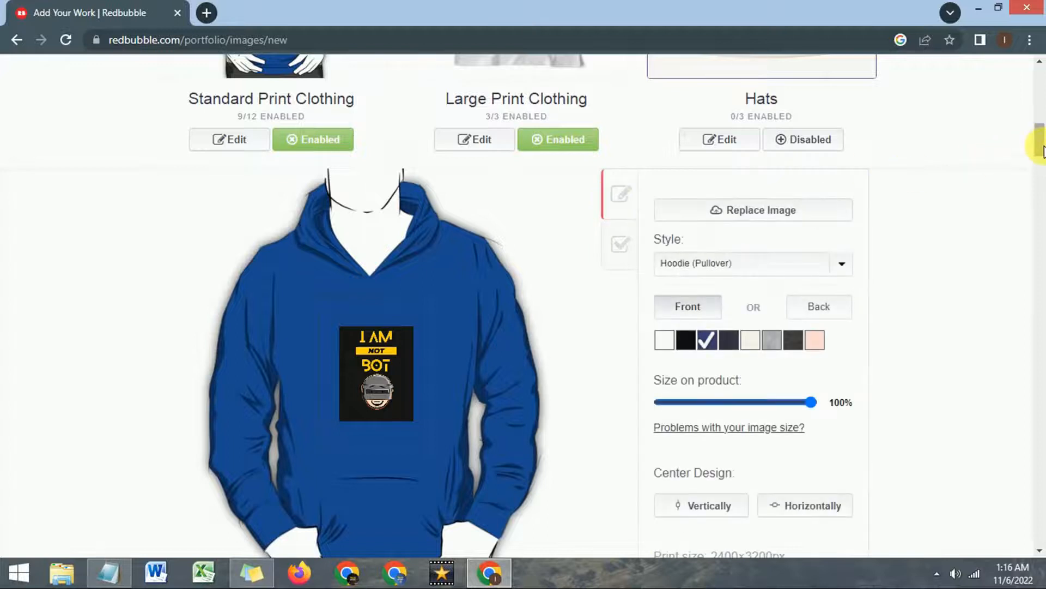
{"action": "scroll", "coordinate": [1040, 152], "scroll_direction": "down", "scroll_amount": 3}
{"action": "scroll", "coordinate": [1035, 152], "scroll_direction": "down", "scroll_amount": 2}
{"action": "scroll", "coordinate": [1035, 145], "scroll_direction": "up", "scroll_amount": 3}
{"action": "scroll", "coordinate": [941, 243], "scroll_direction": "down", "scroll_amount": 4}
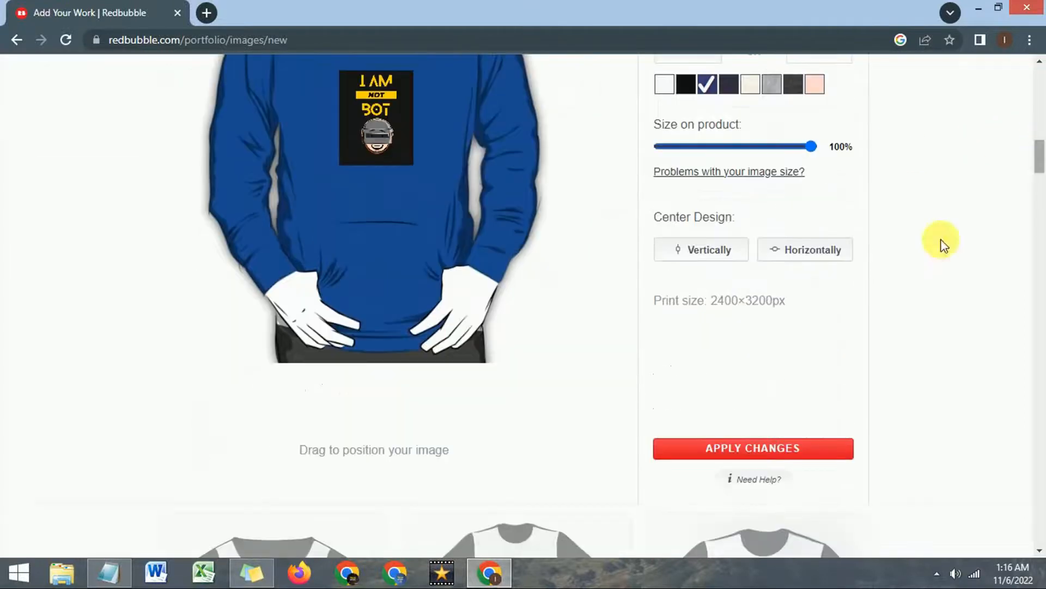
{"action": "left_click", "coordinate": [729, 454]}
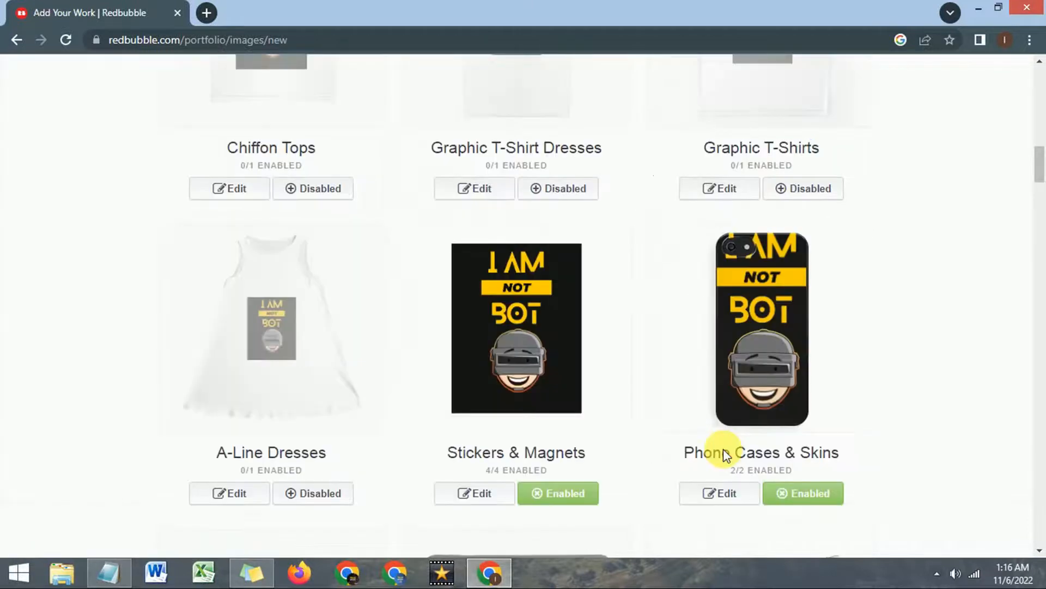
Step: Review the updated clothing previews and open Phone Cases & Skins for editing
{"action": "left_click_drag", "start_coordinate": [1039, 164], "coordinate": [1042, 129]}
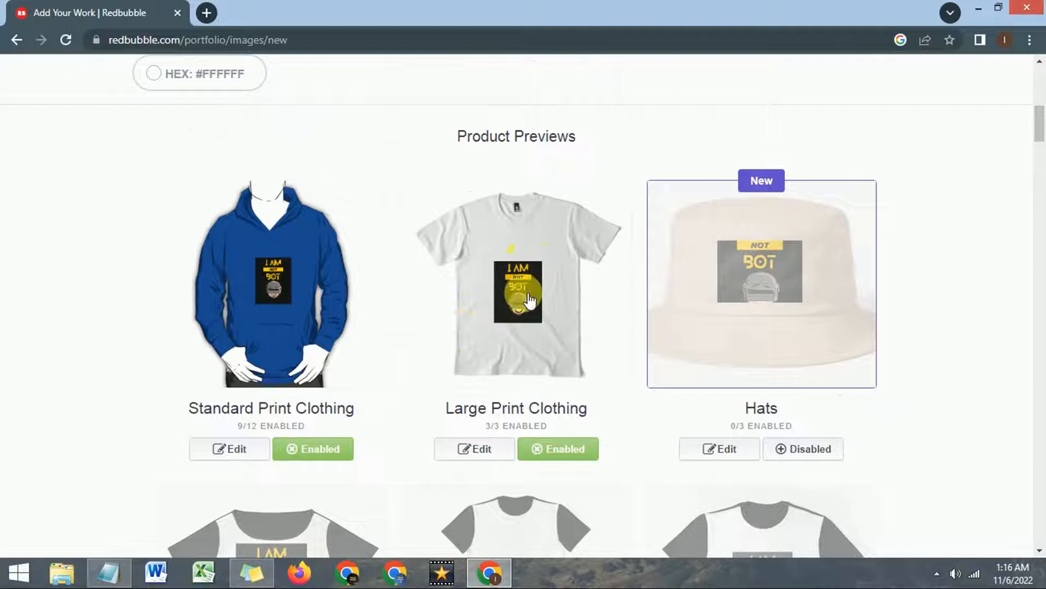
{"action": "left_click_drag", "start_coordinate": [1043, 131], "coordinate": [1043, 177]}
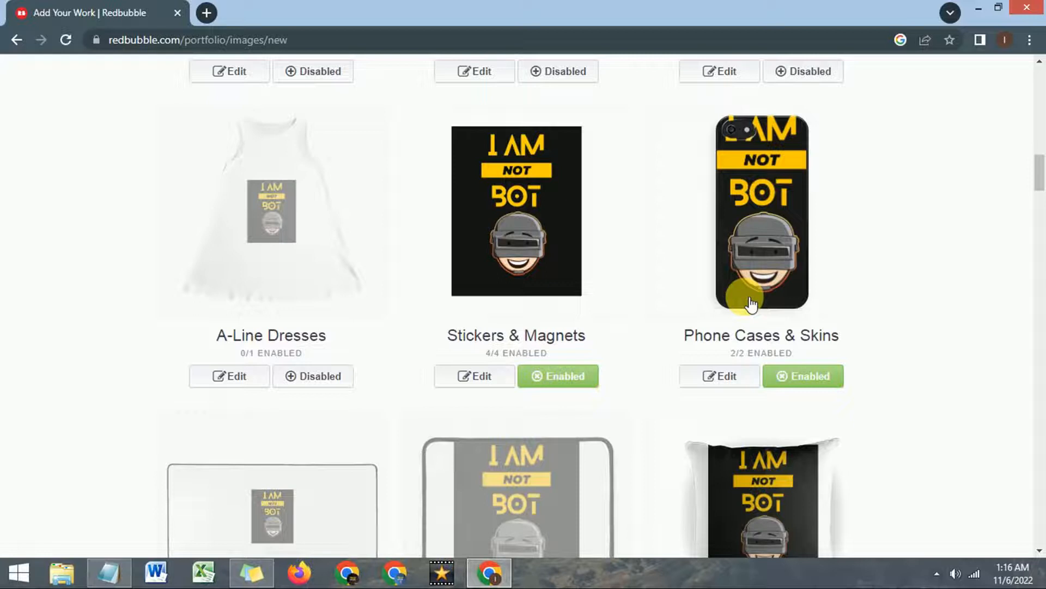
{"action": "left_click", "coordinate": [724, 381]}
{"action": "double_click", "coordinate": [725, 382]}
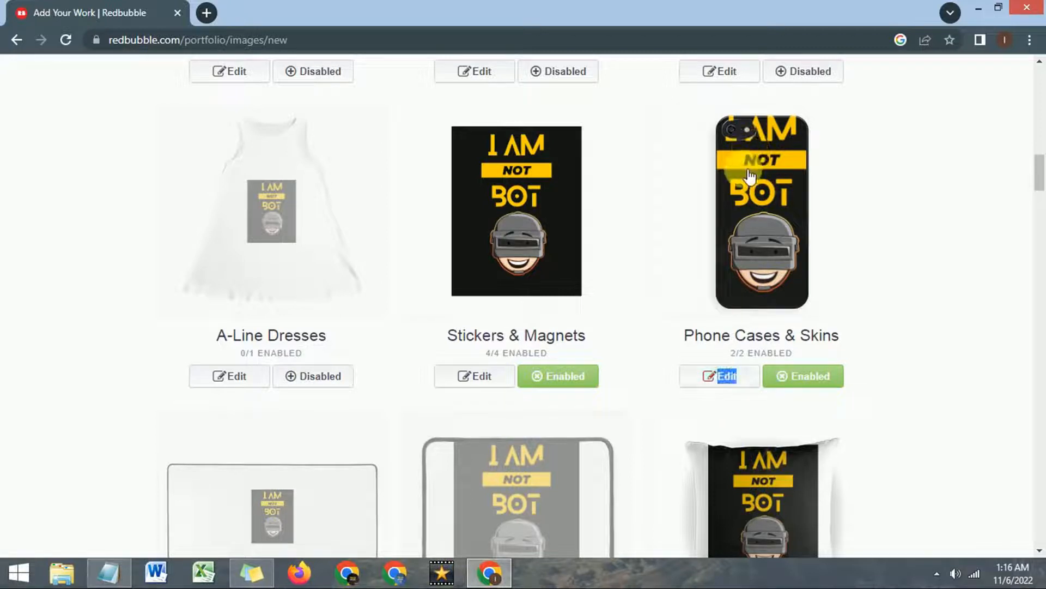
{"action": "left_click", "coordinate": [706, 381]}
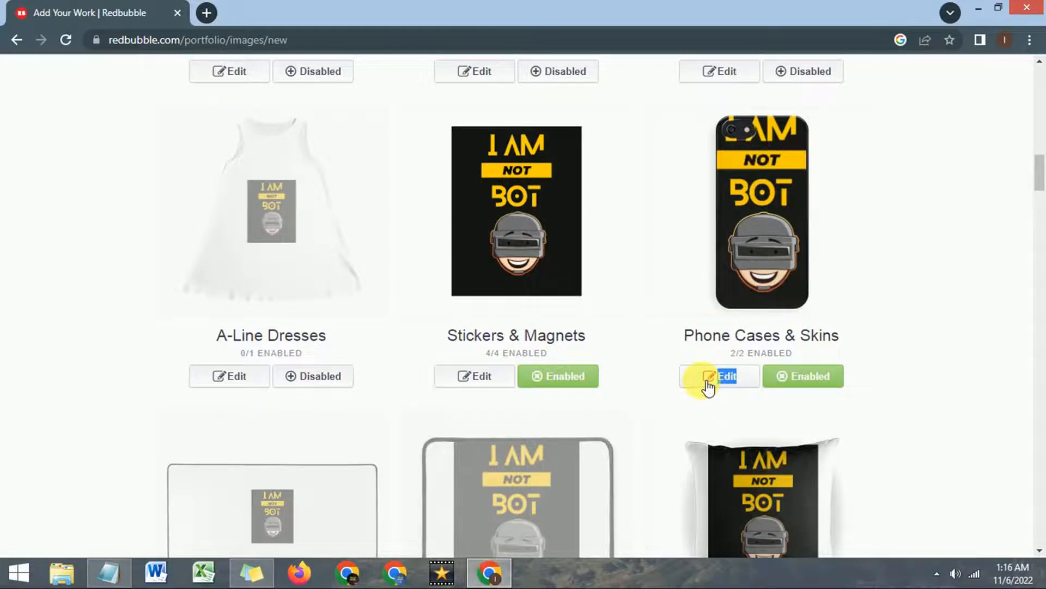
{"action": "left_click_drag", "start_coordinate": [1040, 161], "coordinate": [1042, 191]}
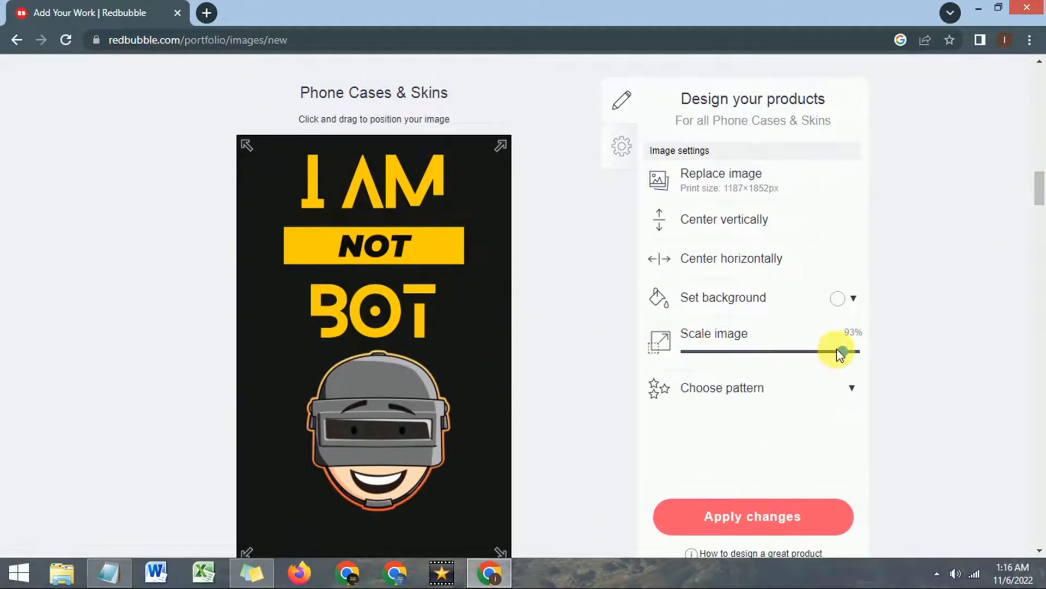
Step: Scale the phone case image to 71%, move it slightly lower in the print area, and enlarge it to 83%
{"action": "left_click_drag", "start_coordinate": [838, 353], "coordinate": [800, 358]}
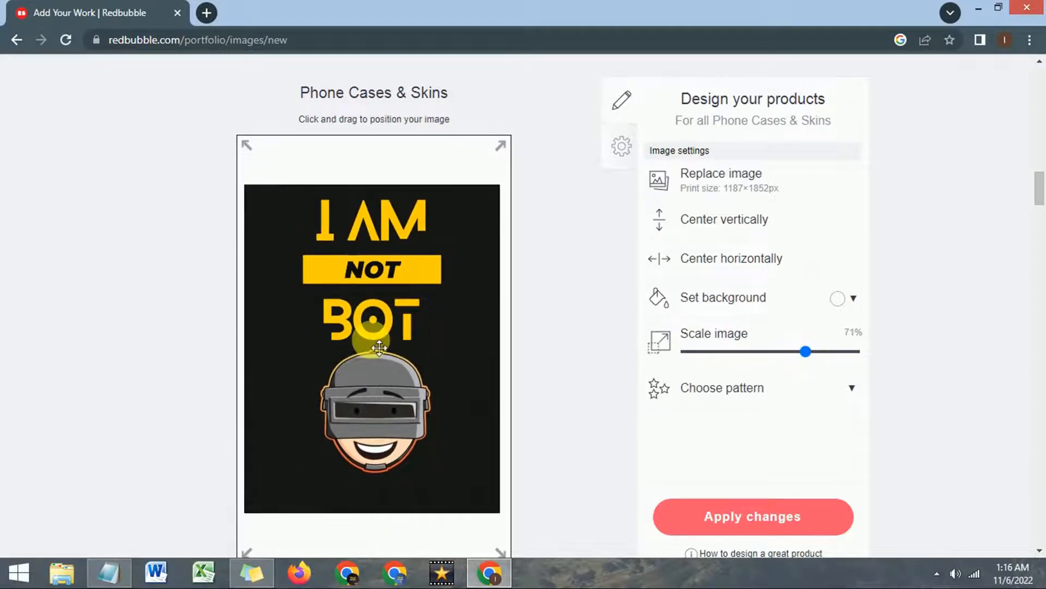
{"action": "scroll", "coordinate": [379, 348], "scroll_direction": "down", "scroll_amount": 14}
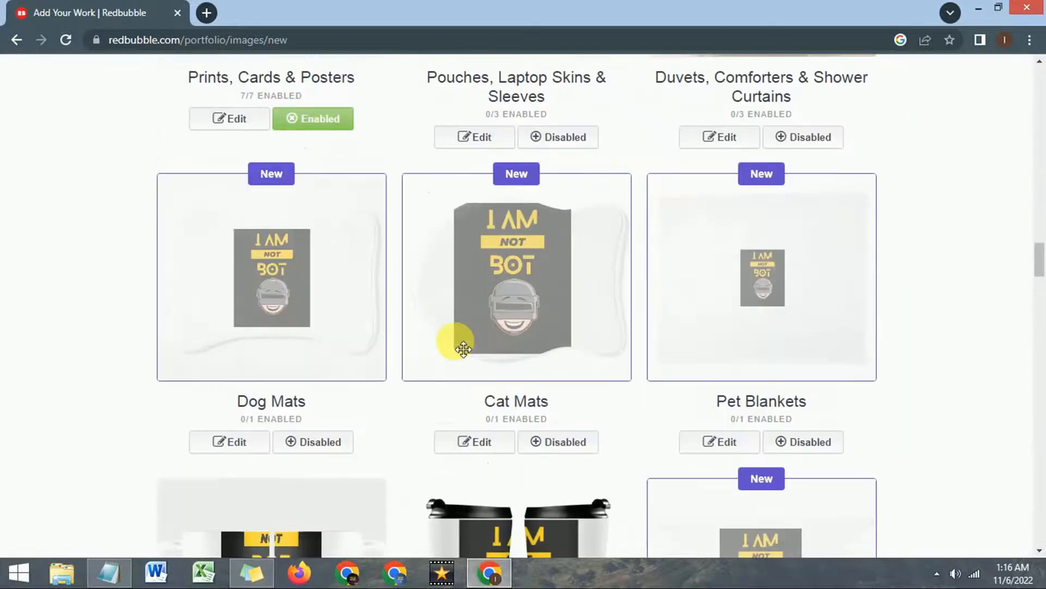
{"action": "left_click_drag", "start_coordinate": [1041, 256], "coordinate": [1042, 200]}
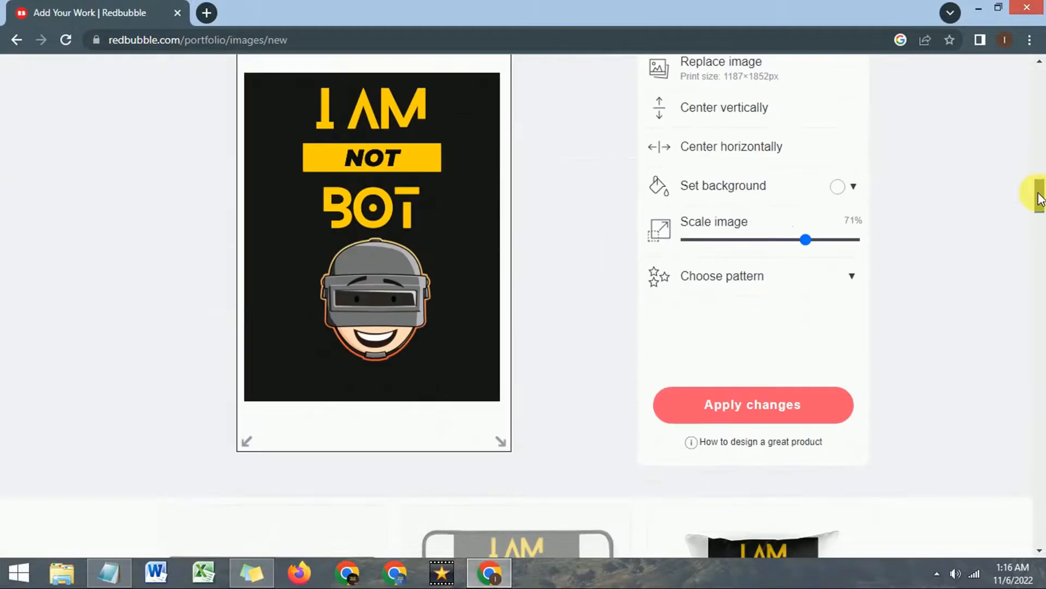
{"action": "left_click_drag", "start_coordinate": [356, 332], "coordinate": [364, 354]}
{"action": "left_click_drag", "start_coordinate": [805, 240], "coordinate": [825, 239]}
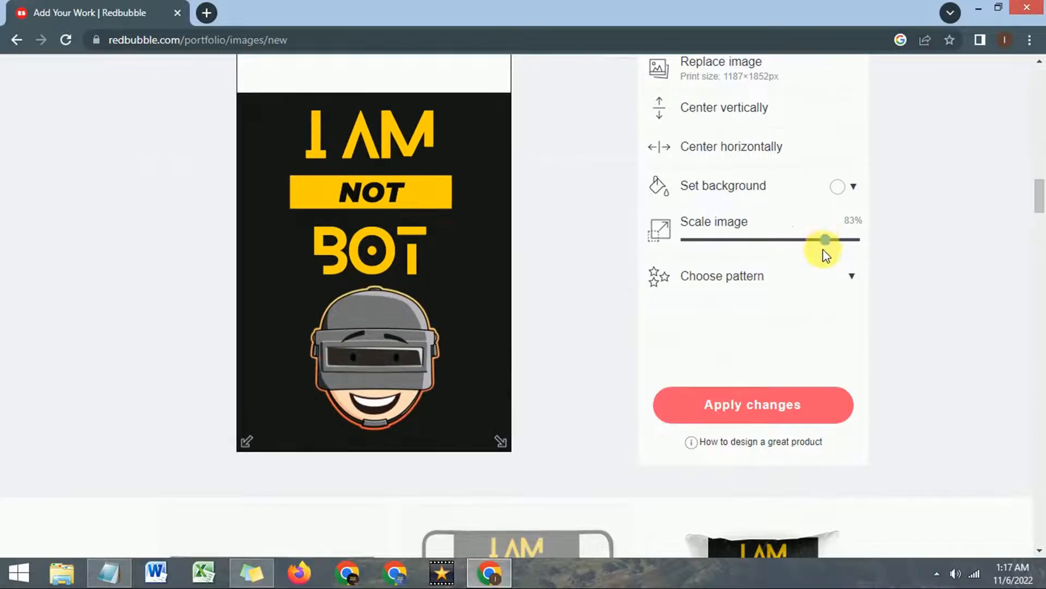
{"action": "left_click_drag", "start_coordinate": [1041, 192], "coordinate": [1041, 185]}
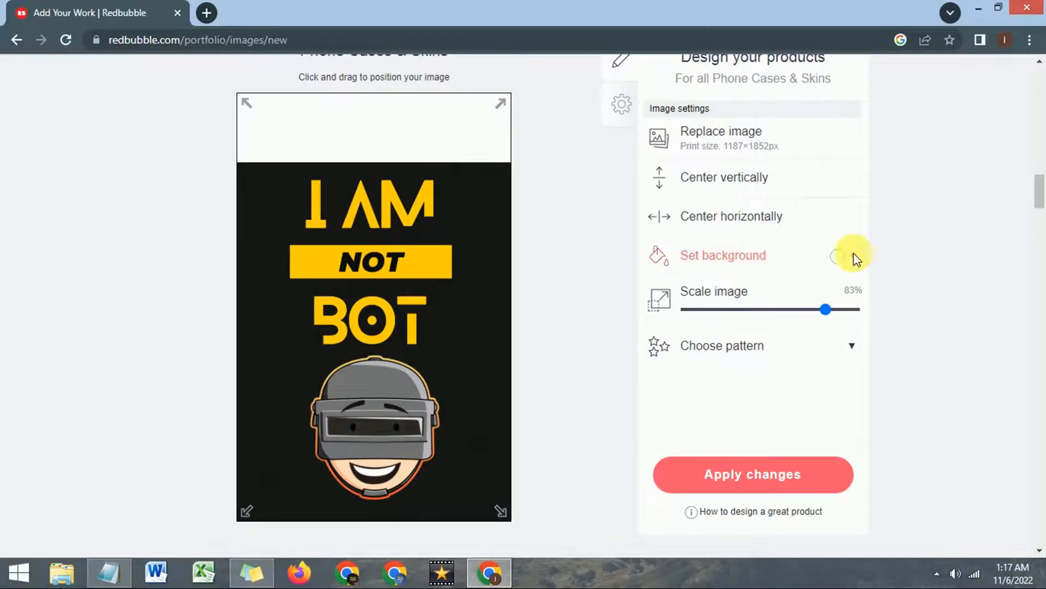
Step: Set the background color of Phone Cases & Skins to the near-black #171313
{"action": "left_click", "coordinate": [825, 264]}
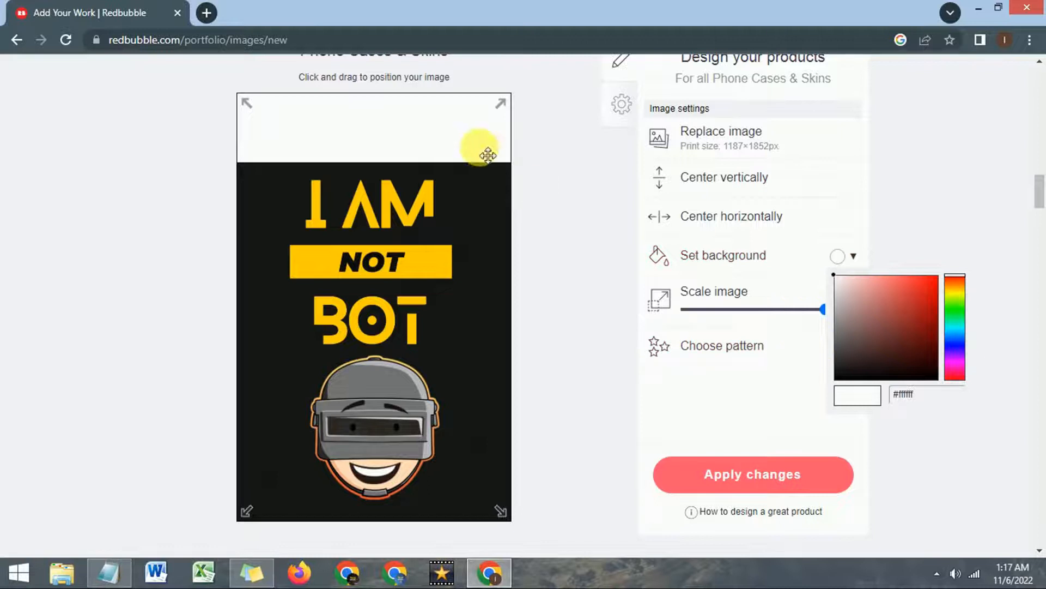
{"action": "left_click_drag", "start_coordinate": [841, 376], "coordinate": [852, 368]}
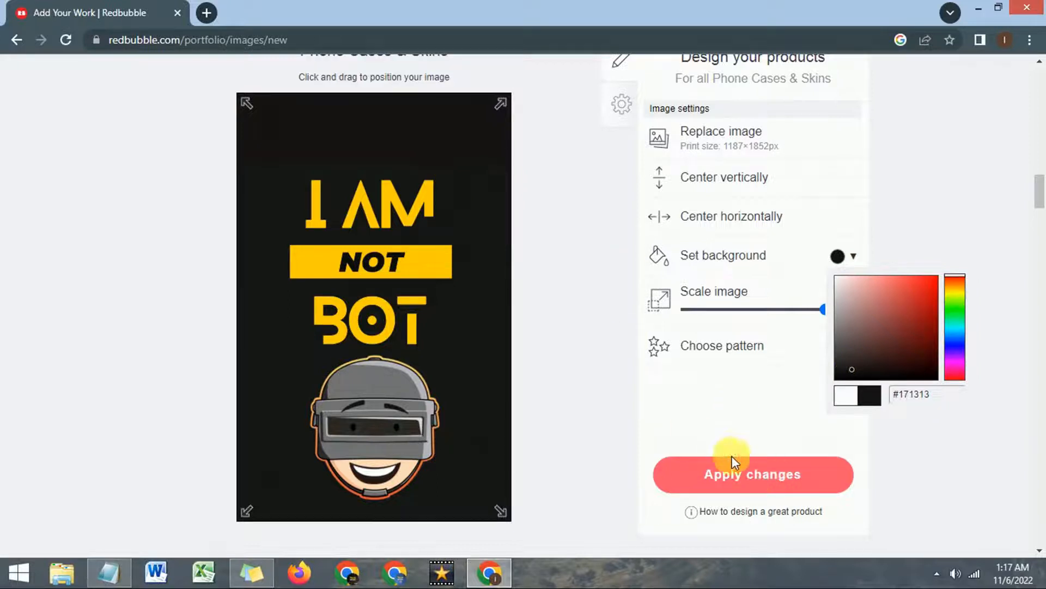
{"action": "left_click", "coordinate": [810, 365]}
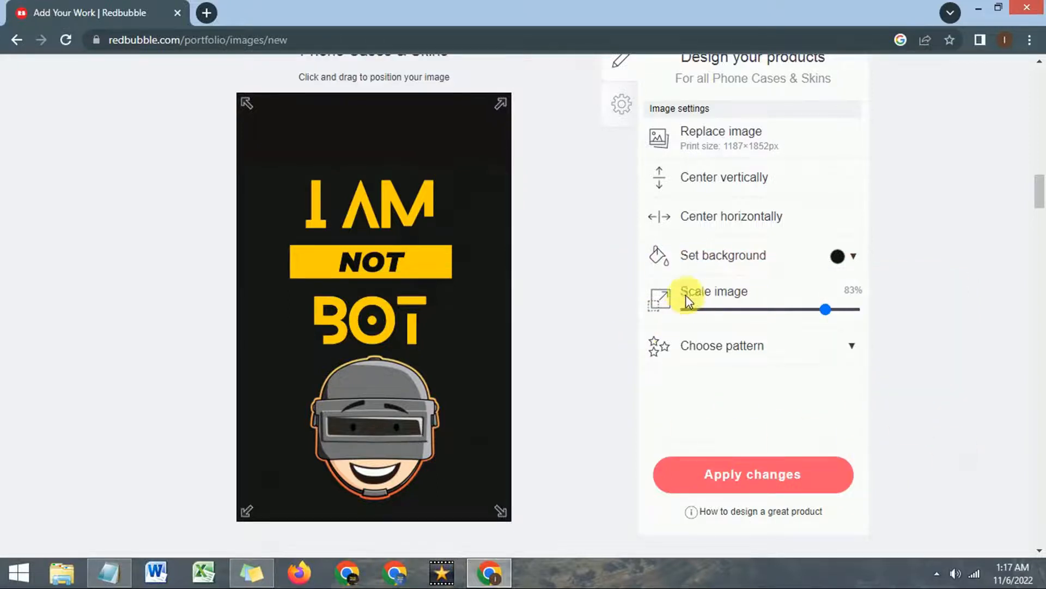
Step: Center the phone case image vertically, move it lower in the print area, and apply the changes
{"action": "left_click", "coordinate": [701, 179]}
{"action": "left_click_drag", "start_coordinate": [380, 271], "coordinate": [378, 317]}
{"action": "scroll", "coordinate": [935, 223], "scroll_direction": "down", "scroll_amount": 1}
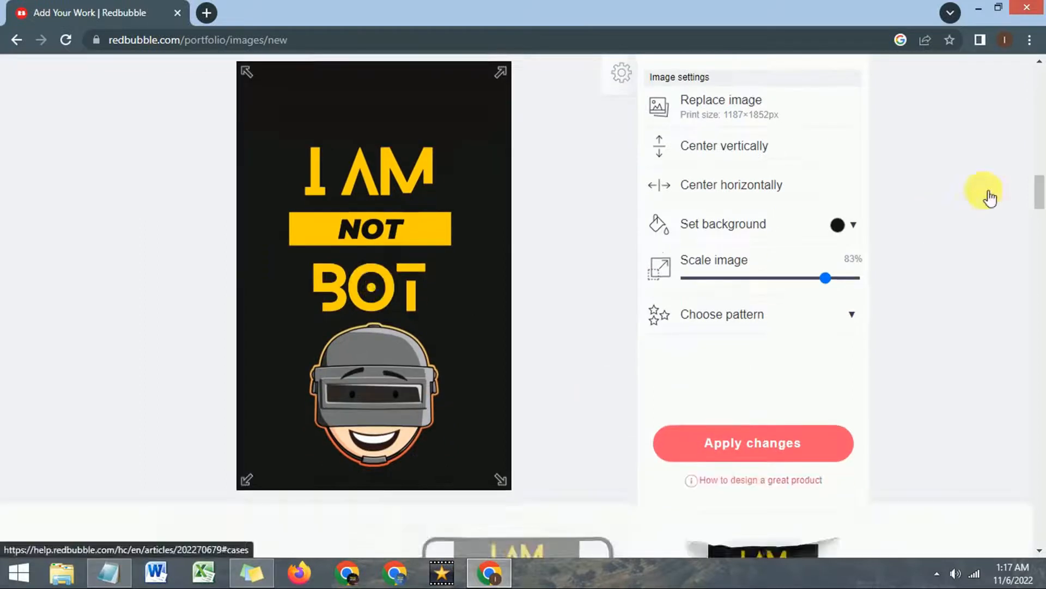
{"action": "scroll", "coordinate": [936, 223], "scroll_direction": "down", "scroll_amount": 9}
{"action": "left_click_drag", "start_coordinate": [1041, 203], "coordinate": [1041, 164]}
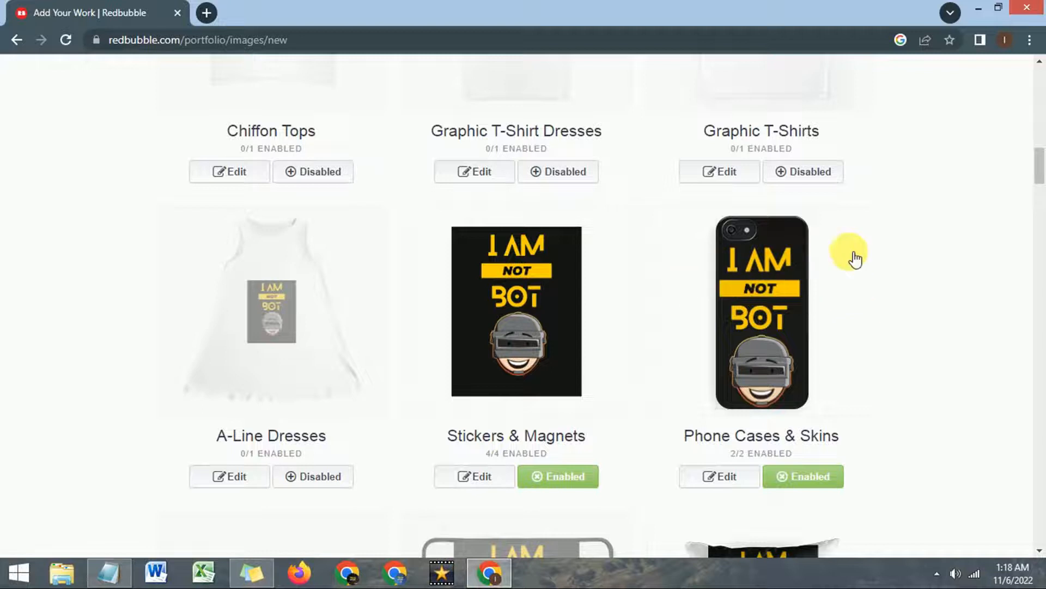
Step: Reopen Phone Cases & Skins, set the iPhone Cases & Skins markup to 30%, and apply the changes
{"action": "scroll", "coordinate": [1038, 166], "scroll_direction": "down", "scroll_amount": 1}
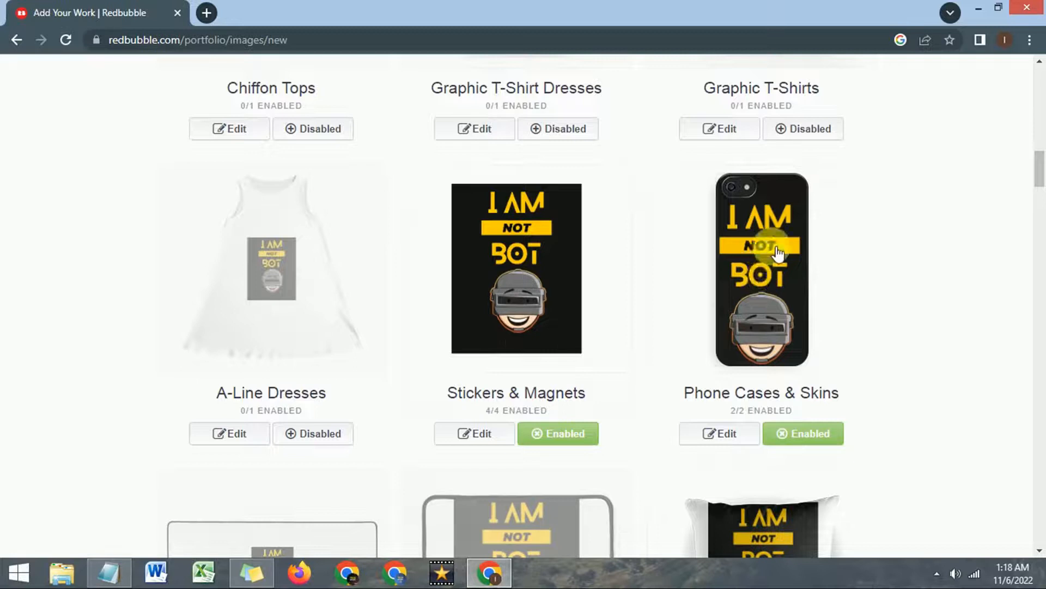
{"action": "scroll", "coordinate": [1041, 174], "scroll_direction": "down", "scroll_amount": 1}
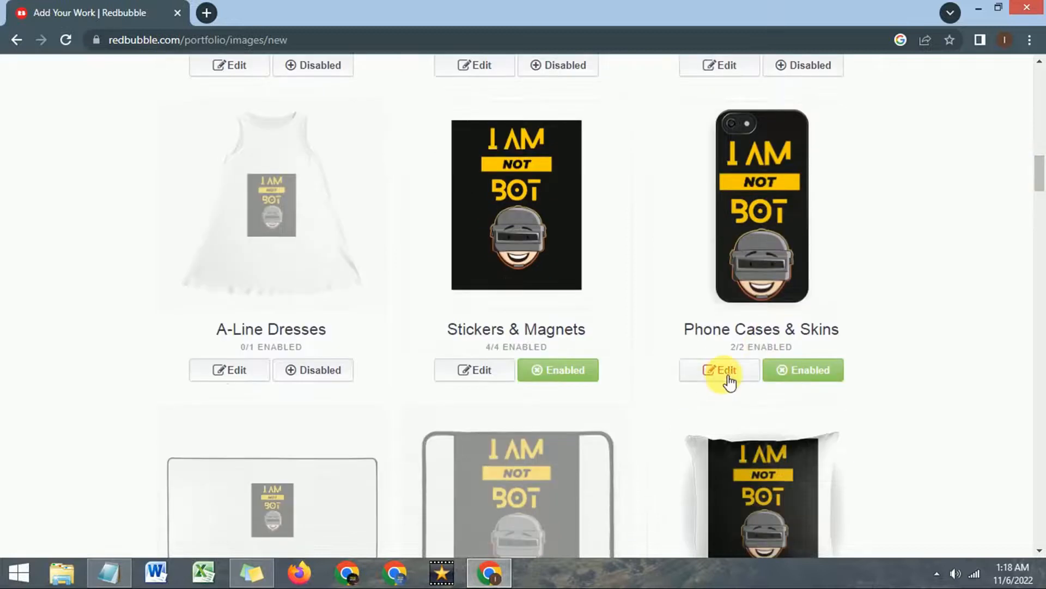
{"action": "left_click", "coordinate": [722, 370]}
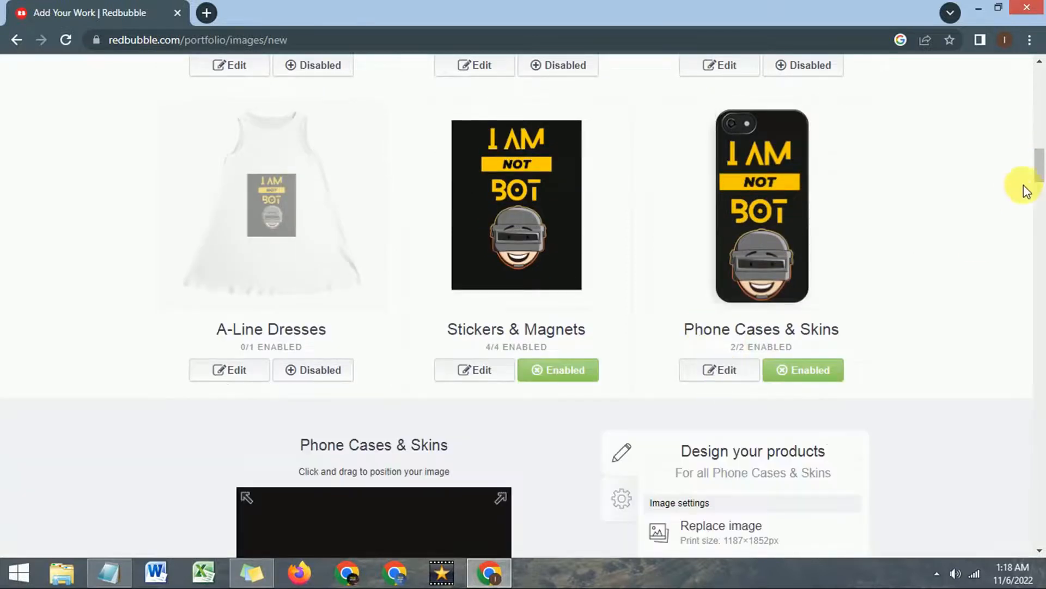
{"action": "scroll", "coordinate": [1038, 186], "scroll_direction": "down", "scroll_amount": 5}
{"action": "left_click_drag", "start_coordinate": [1042, 185], "coordinate": [1042, 192]}
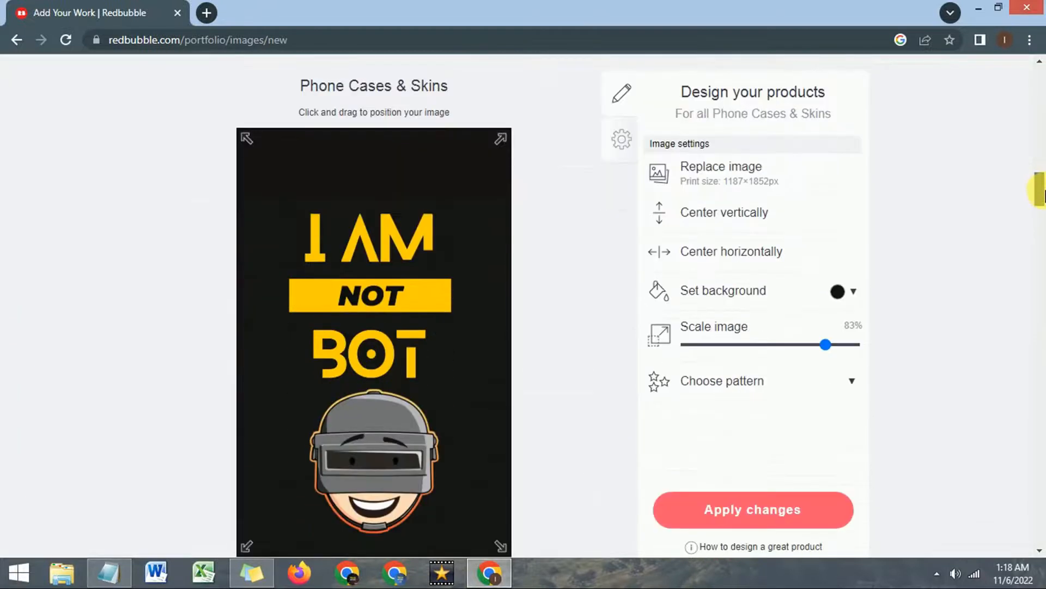
{"action": "left_click", "coordinate": [623, 139]}
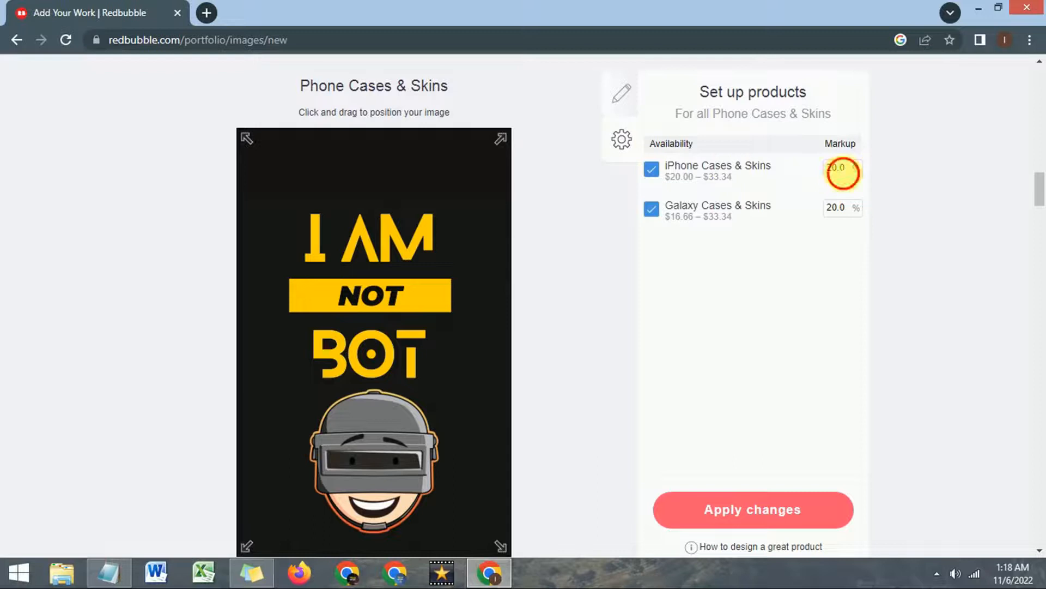
{"action": "left_click", "coordinate": [842, 172]}
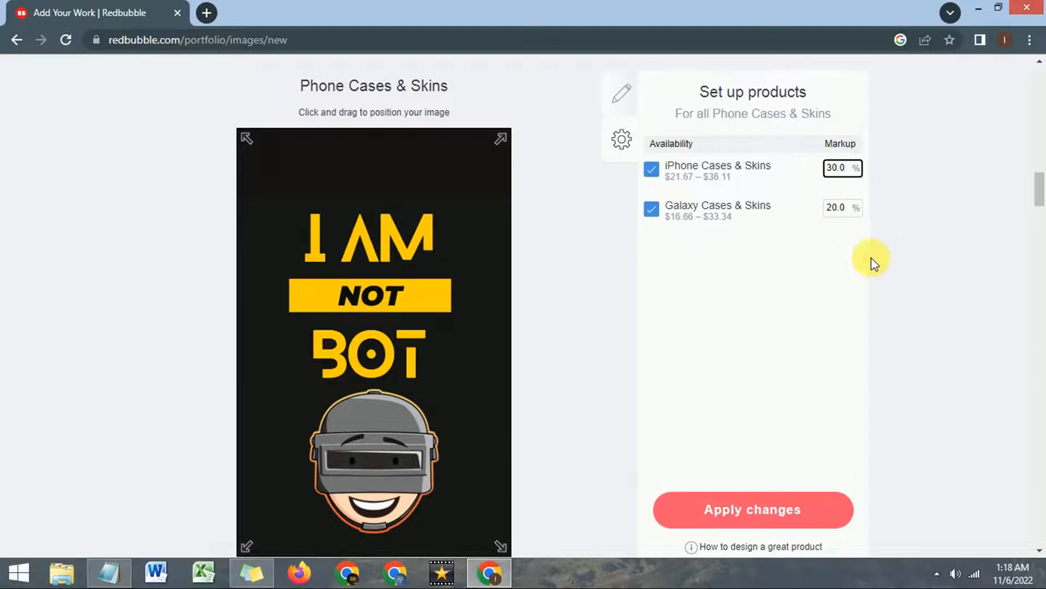
{"action": "left_click", "coordinate": [741, 357]}
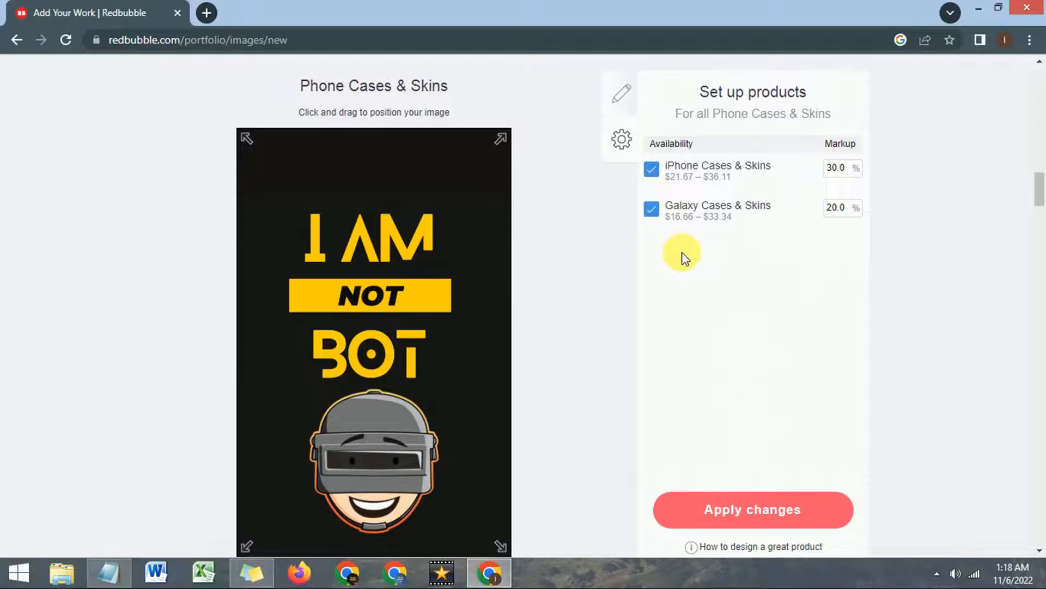
{"action": "left_click", "coordinate": [743, 510]}
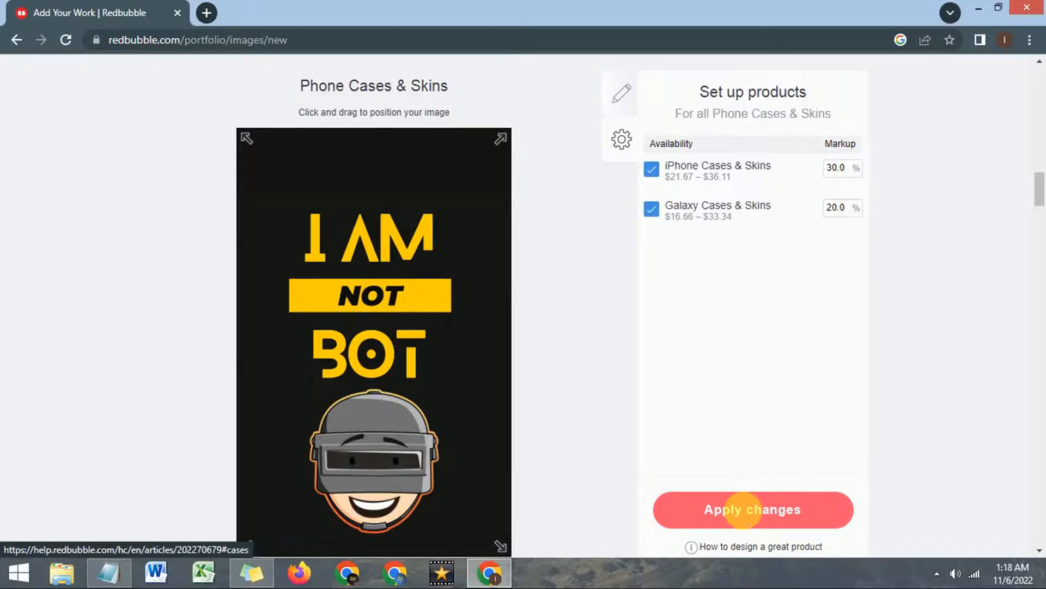
Step: Try enabling Graphic T-Shirt Dresses and disable the product again
{"action": "left_click_drag", "start_coordinate": [1041, 199], "coordinate": [1040, 170]}
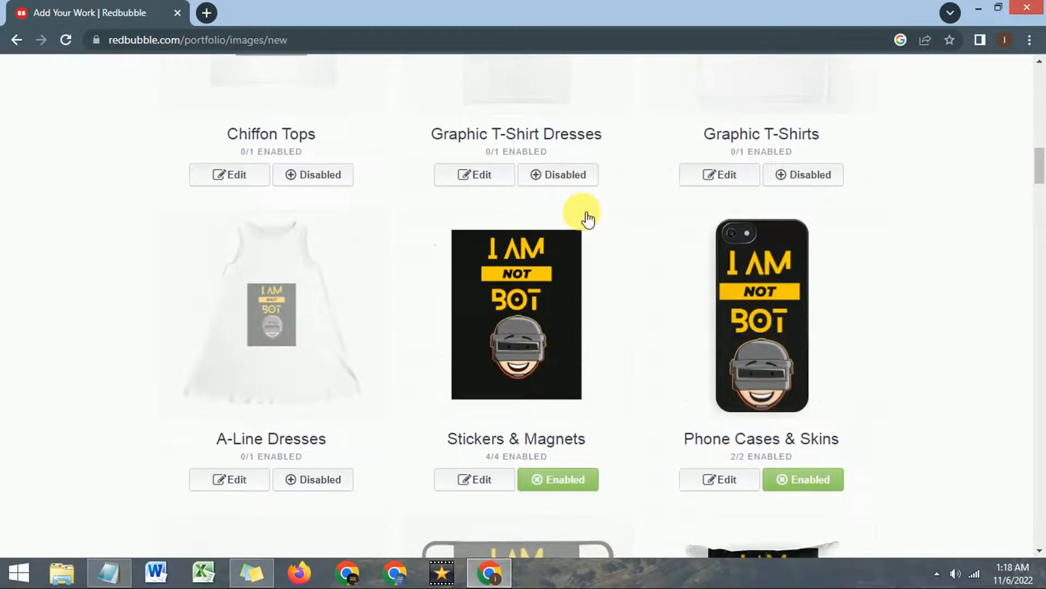
{"action": "left_click_drag", "start_coordinate": [1041, 155], "coordinate": [1041, 152]}
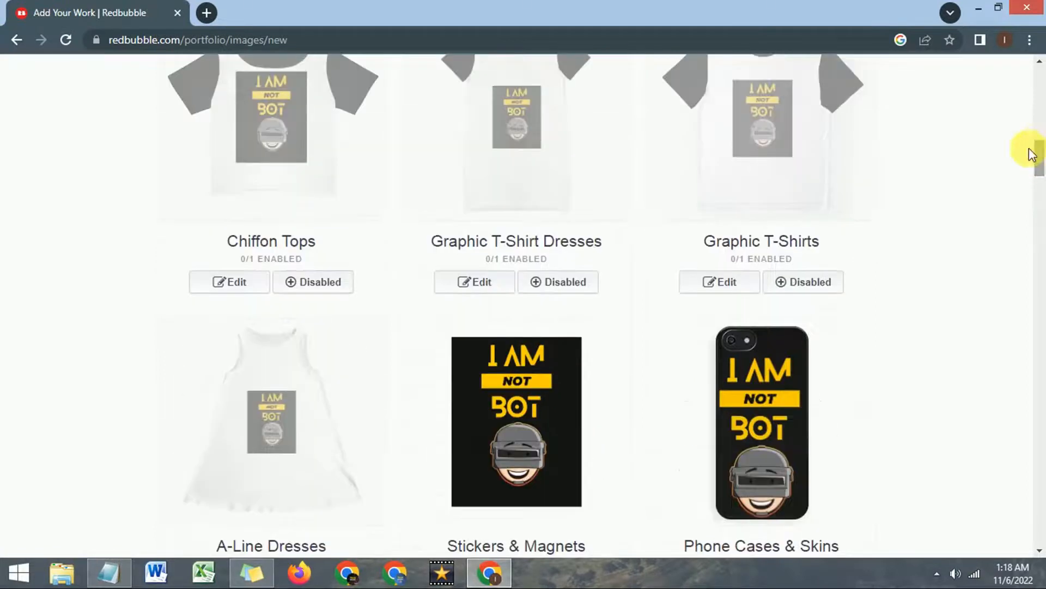
{"action": "left_click", "coordinate": [545, 288]}
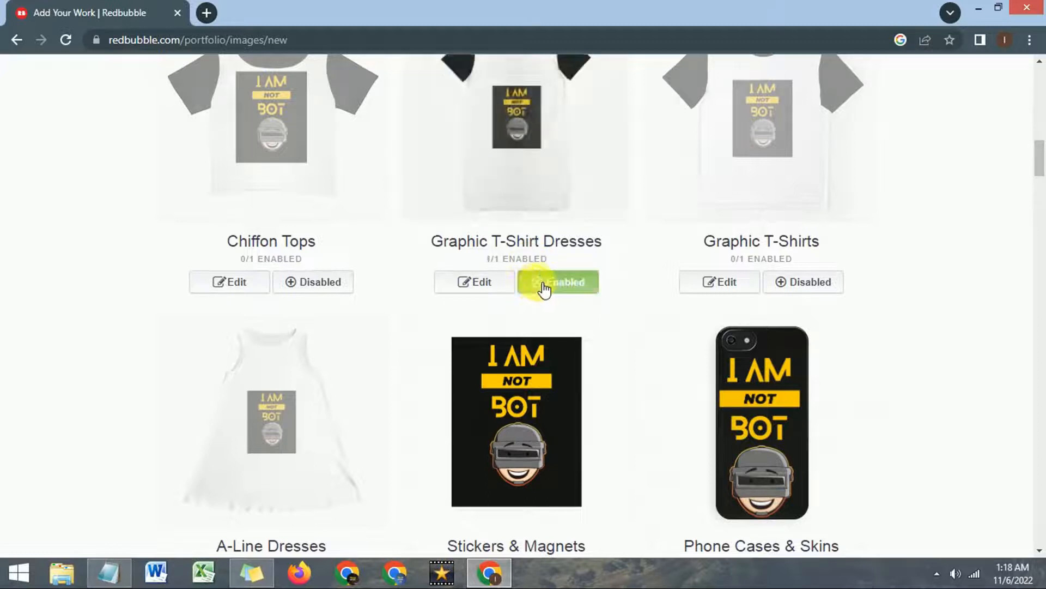
{"action": "left_click", "coordinate": [544, 287]}
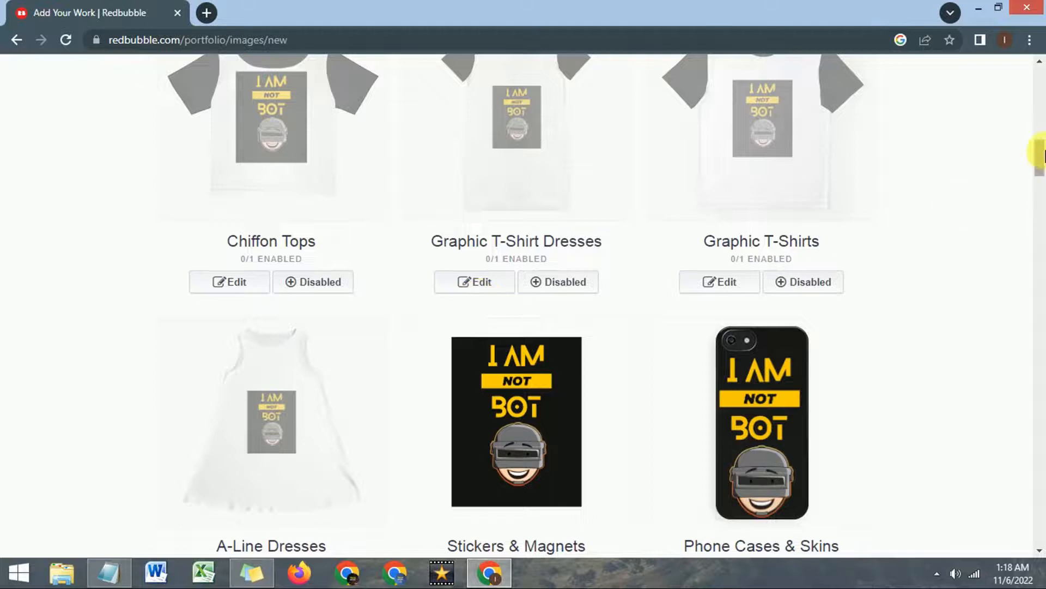
Step: Disable the Stickers & Magnets product for this design
{"action": "left_click_drag", "start_coordinate": [1038, 157], "coordinate": [1042, 171]}
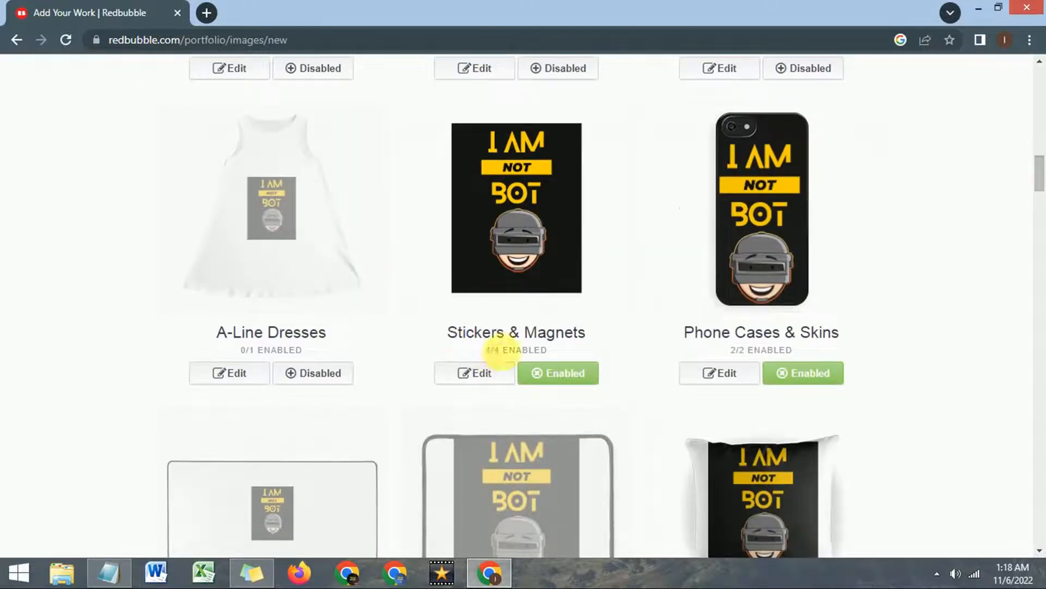
{"action": "left_click", "coordinate": [543, 373]}
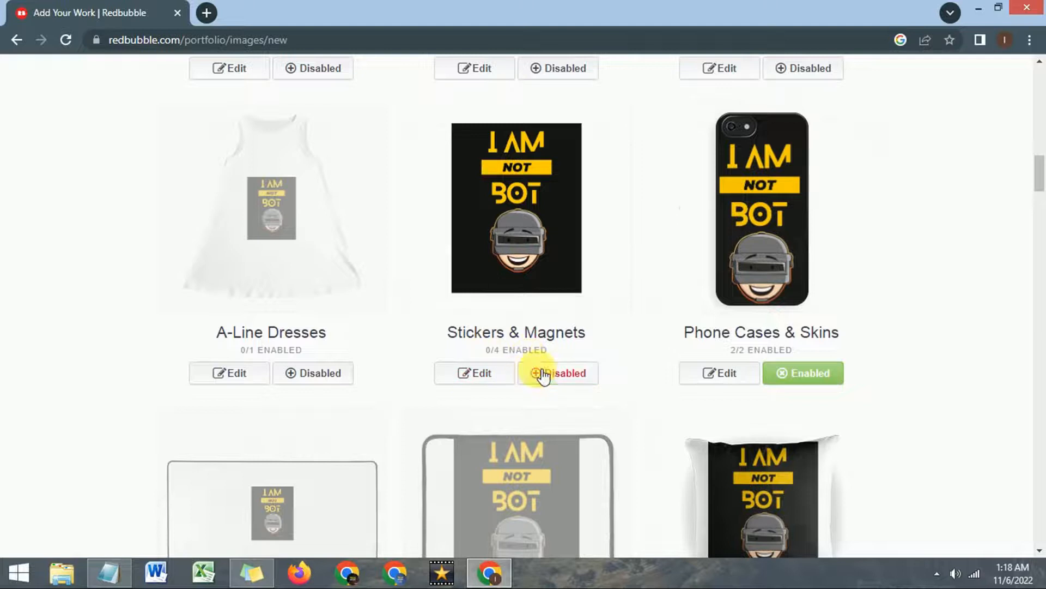
{"action": "scroll", "coordinate": [1042, 174], "scroll_direction": "down", "scroll_amount": 5}
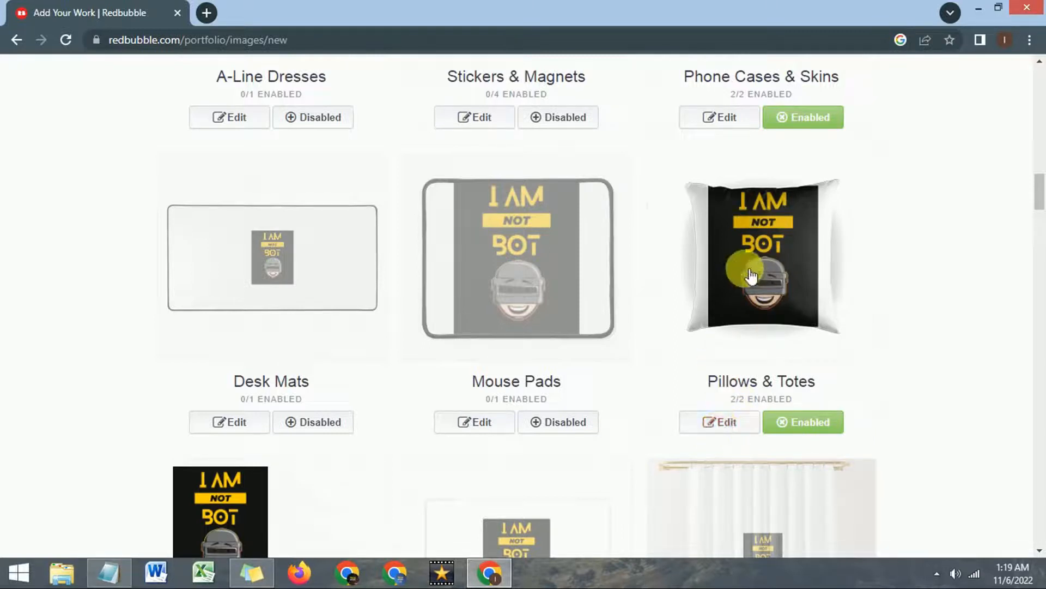
Step: Give Tablet Cases & Skins the yellow background #eaec16 and apply the changes
{"action": "left_click_drag", "start_coordinate": [1040, 196], "coordinate": [1041, 227]}
{"action": "left_click", "coordinate": [303, 361]}
{"action": "left_click_drag", "start_coordinate": [1039, 215], "coordinate": [1041, 270]}
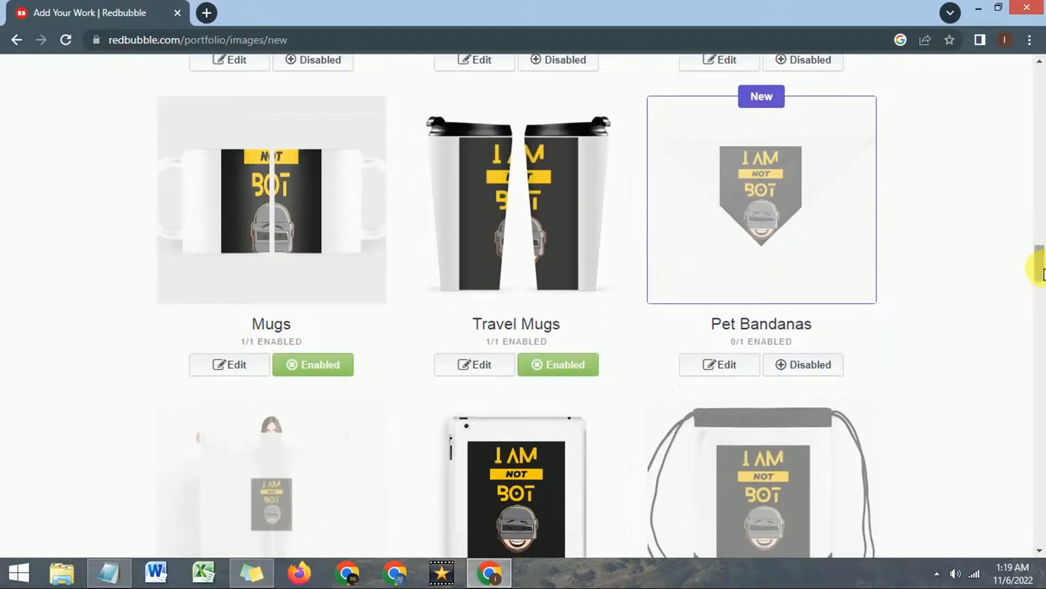
{"action": "left_click_drag", "start_coordinate": [1042, 264], "coordinate": [1041, 283]}
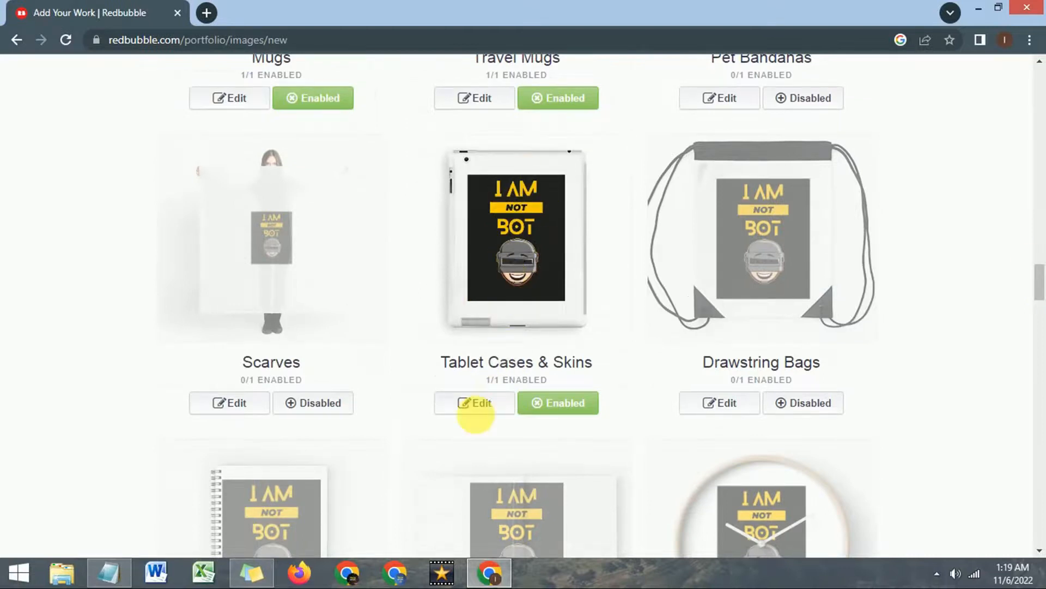
{"action": "left_click", "coordinate": [482, 410]}
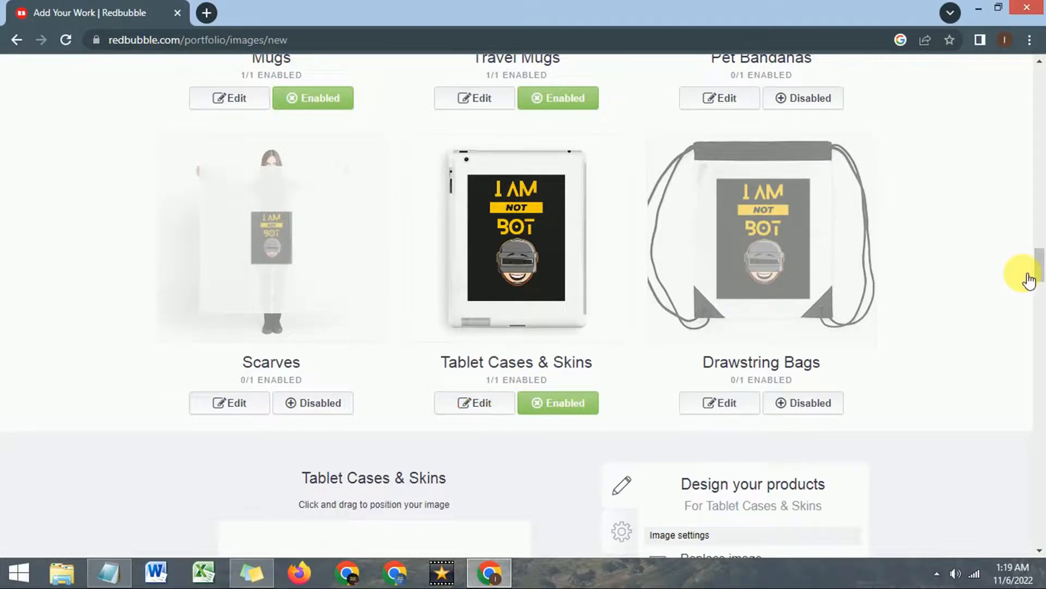
{"action": "left_click_drag", "start_coordinate": [1038, 267], "coordinate": [1039, 292]}
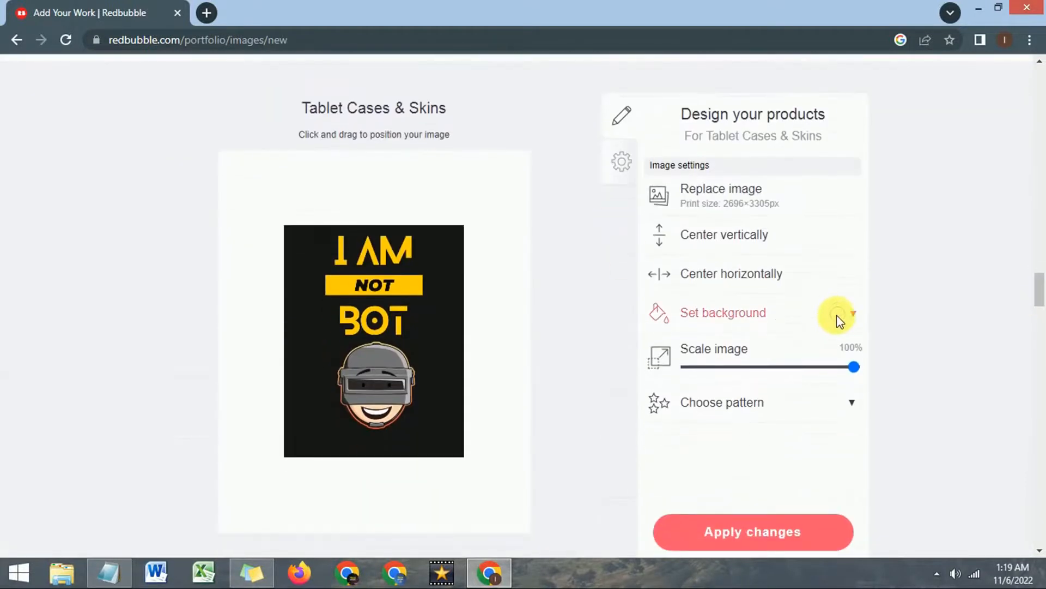
{"action": "left_click", "coordinate": [838, 315]}
{"action": "left_click", "coordinate": [917, 352]}
{"action": "left_click", "coordinate": [923, 338]}
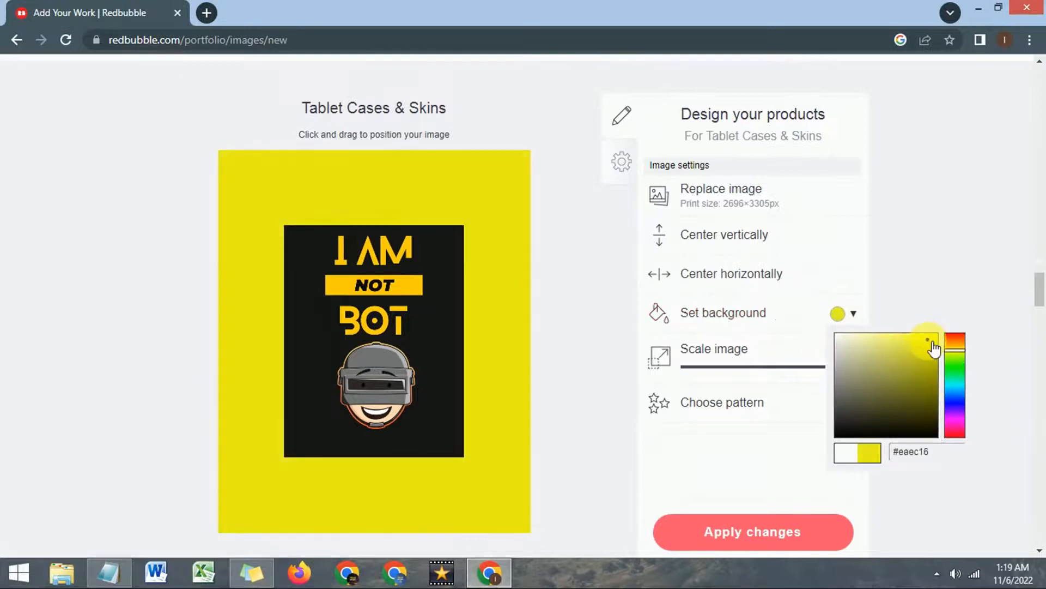
{"action": "left_click", "coordinate": [715, 533]}
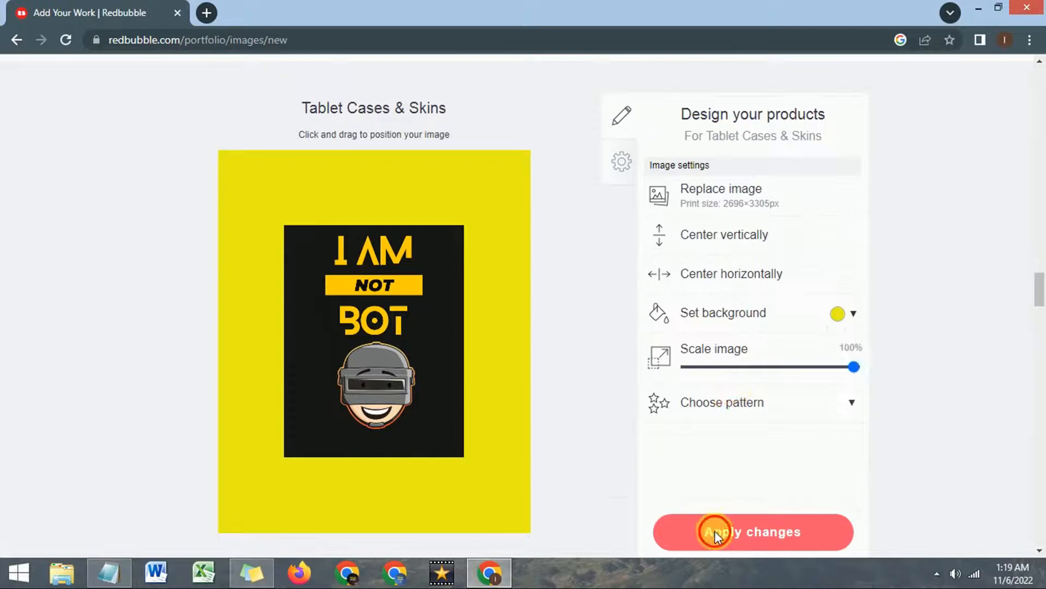
{"action": "left_click", "coordinate": [716, 530]}
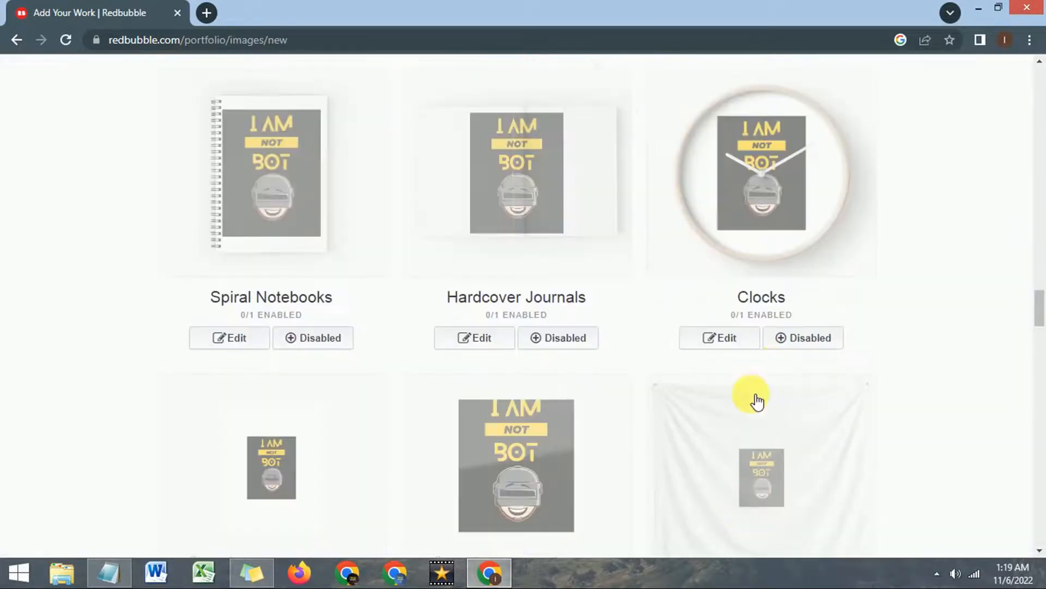
Step: Enable the Water Bottles product for this design
{"action": "mouse_move", "coordinate": [1038, 312]}
{"action": "left_mouse_down"}
{"action": "mouse_move", "coordinate": [1038, 279]}
{"action": "mouse_move", "coordinate": [1040, 314]}
{"action": "mouse_move", "coordinate": [1040, 304]}
{"action": "left_mouse_up"}
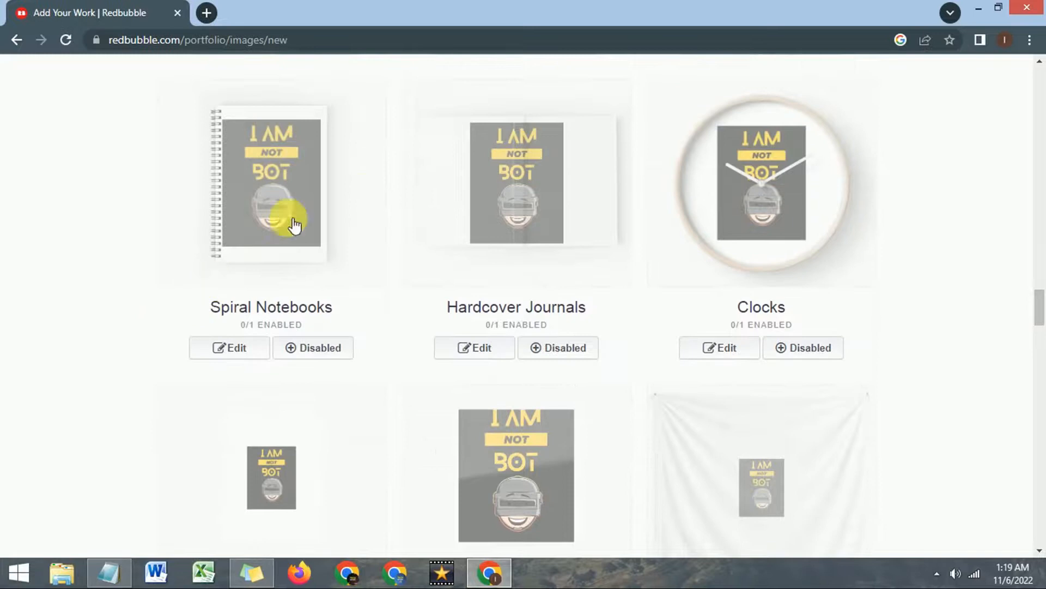
{"action": "left_click_drag", "start_coordinate": [1040, 305], "coordinate": [1038, 351]}
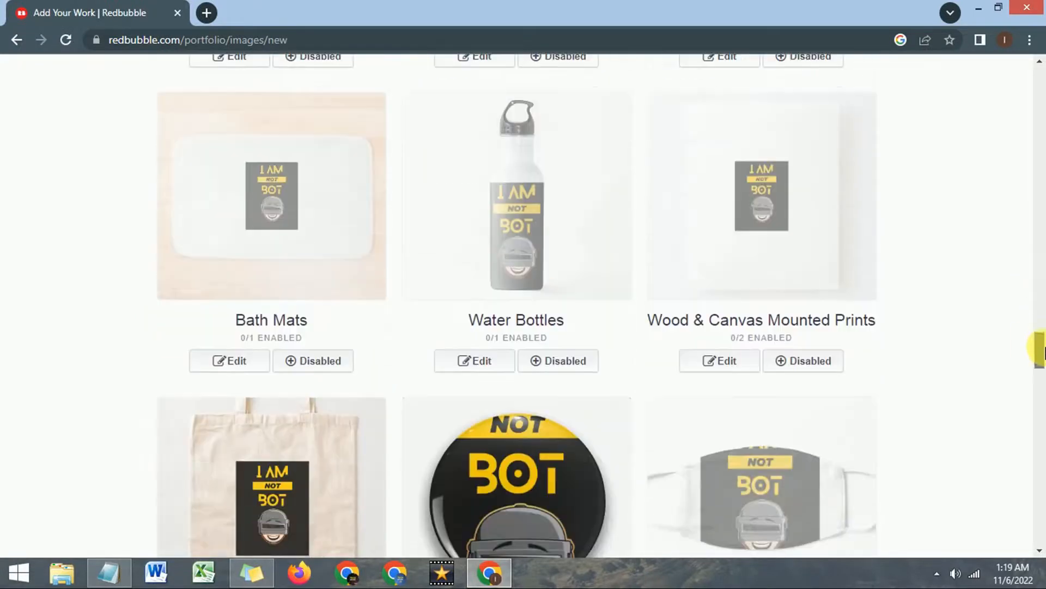
{"action": "left_click", "coordinate": [539, 364]}
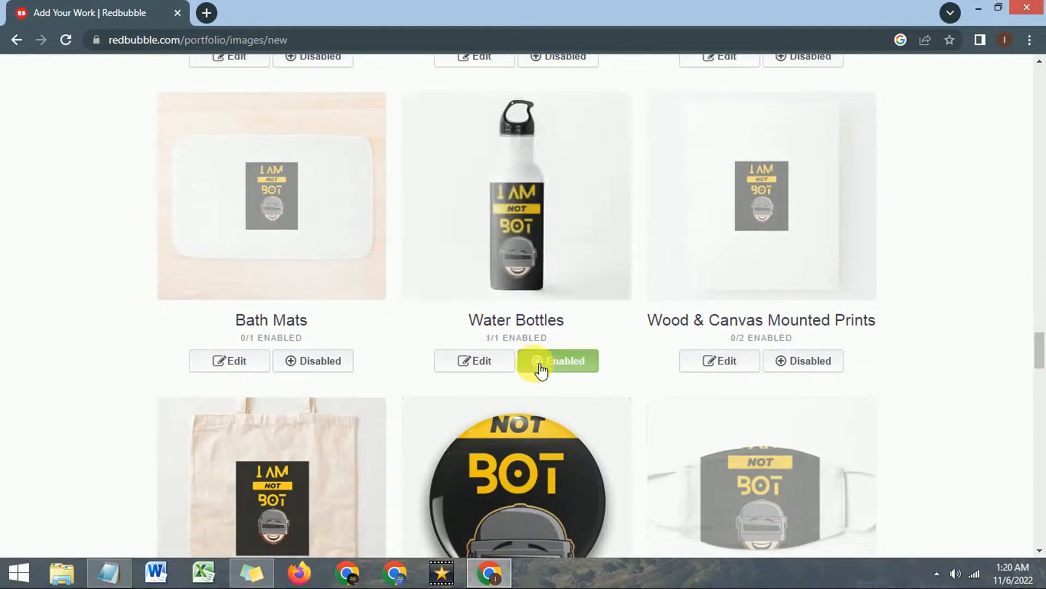
Step: Review the title, tags and product previews, and select Photography and Design & Illustration as the work's media
{"action": "left_click_drag", "start_coordinate": [1039, 351], "coordinate": [1042, 103]}
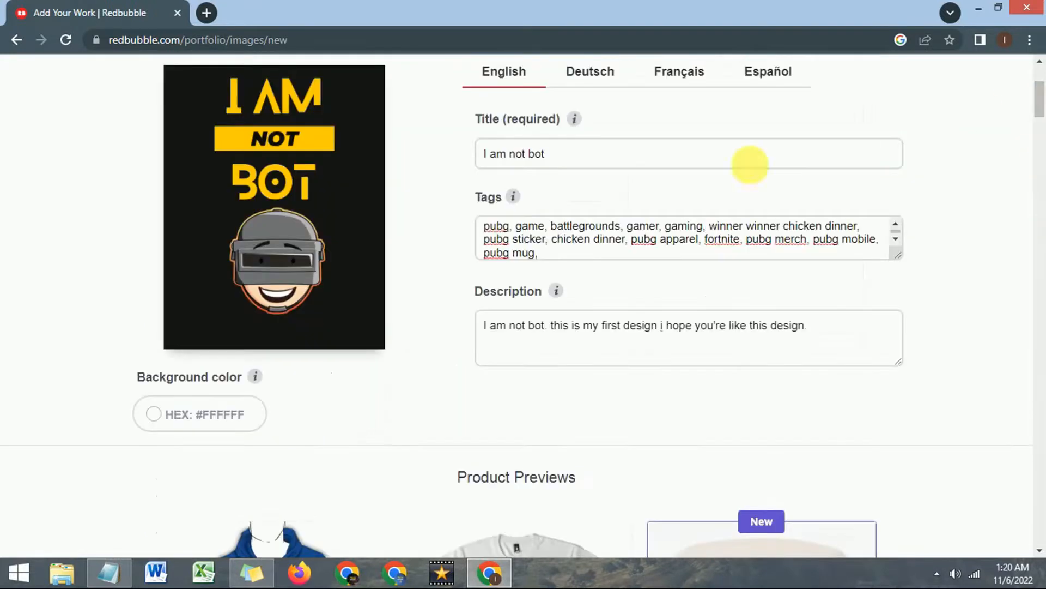
{"action": "left_click_drag", "start_coordinate": [1038, 108], "coordinate": [1041, 137]}
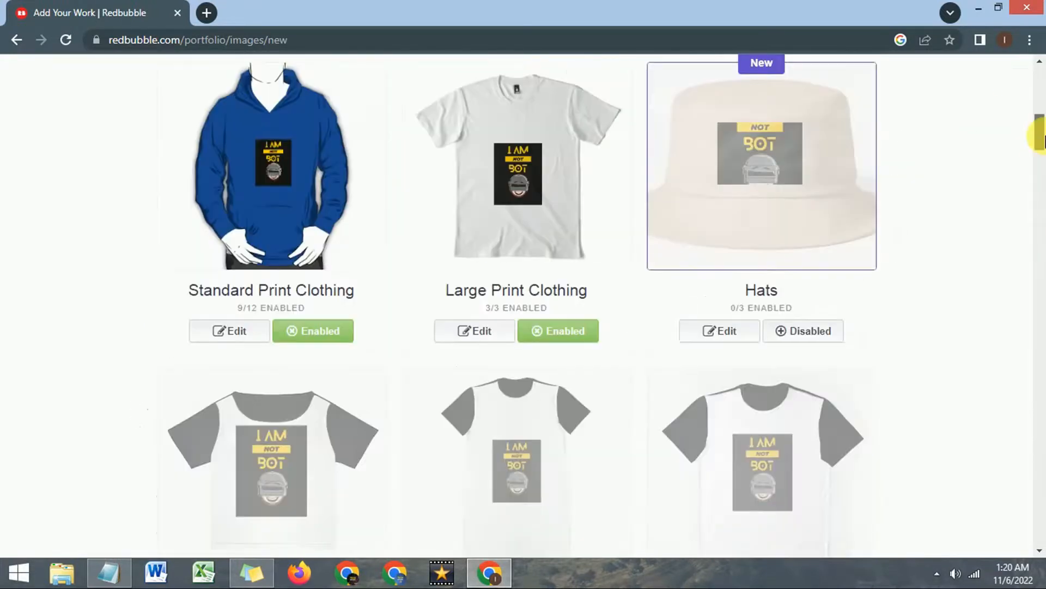
{"action": "left_click_drag", "start_coordinate": [1043, 139], "coordinate": [1043, 482]}
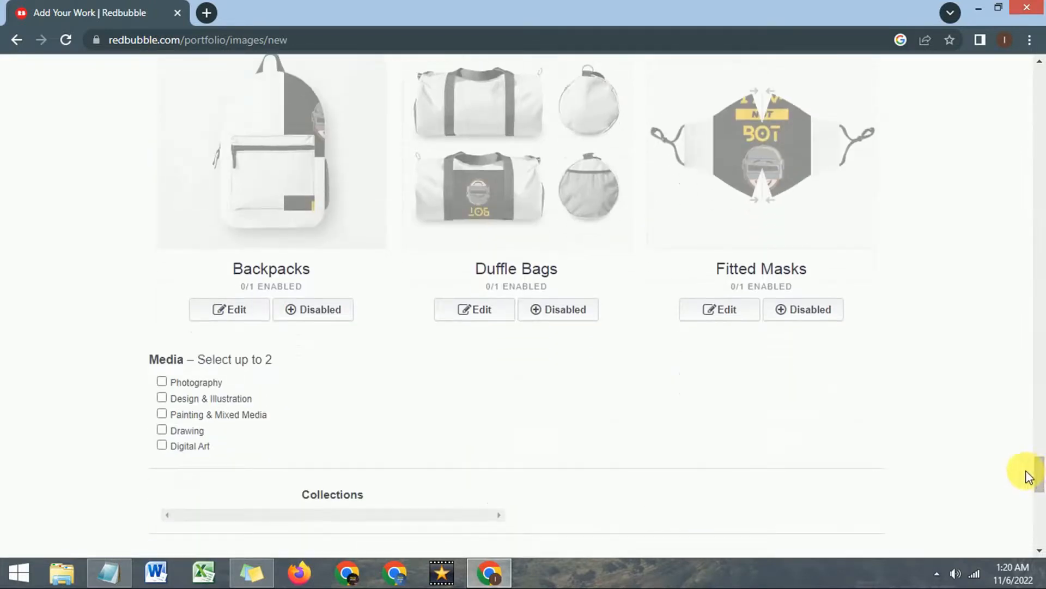
{"action": "scroll", "coordinate": [1029, 476], "scroll_direction": "down", "scroll_amount": 1}
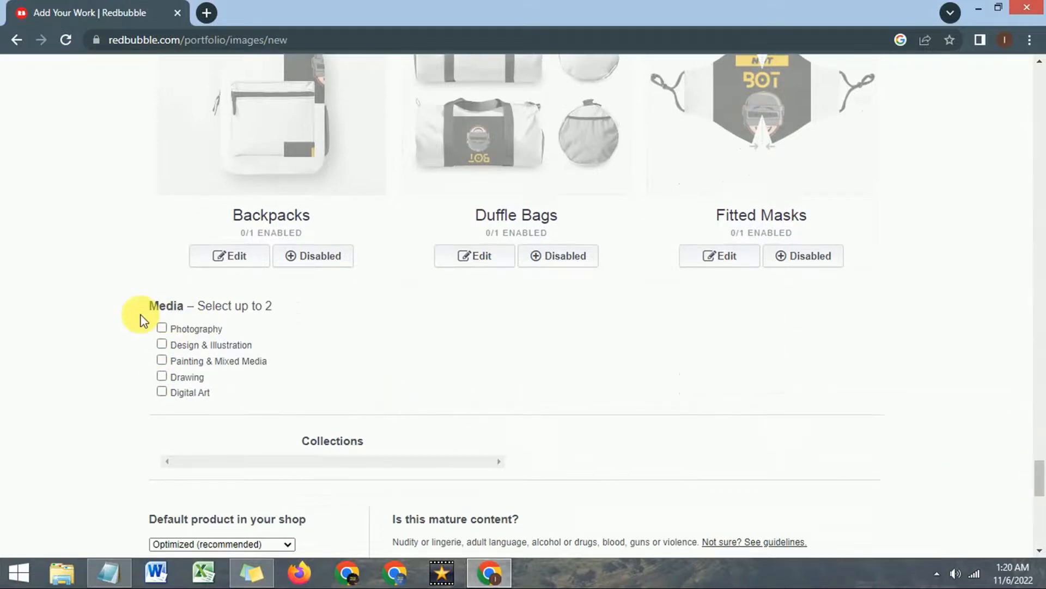
{"action": "left_click", "coordinate": [162, 327]}
{"action": "left_click", "coordinate": [162, 344]}
{"action": "scroll", "coordinate": [175, 321], "scroll_direction": "down", "scroll_amount": 4}
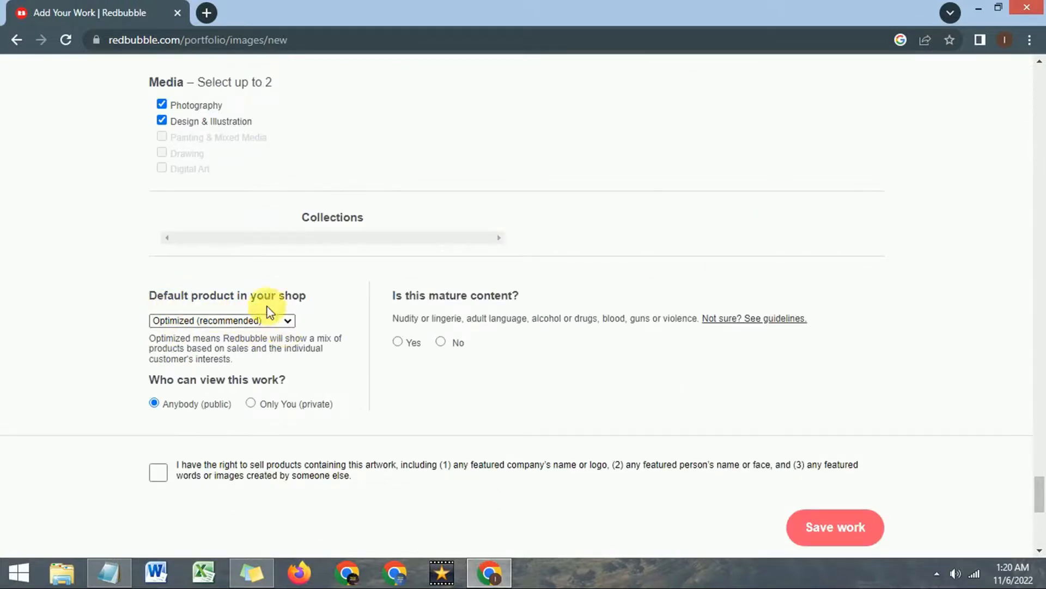
Step: Set T-Shirt as the default product in the shop and mark the work as not mature content
{"action": "left_click", "coordinate": [285, 323]}
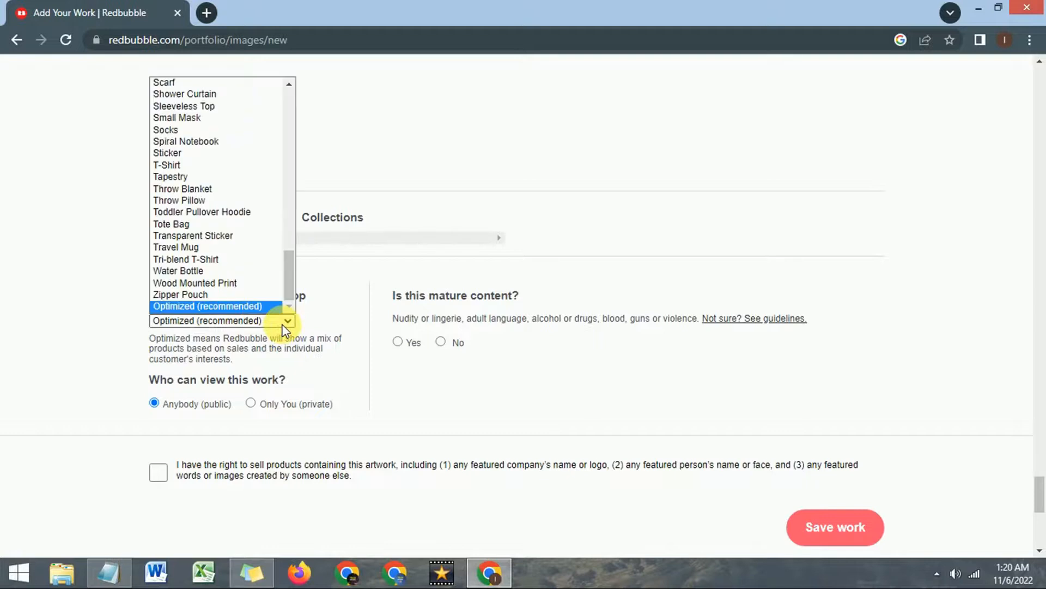
{"action": "scroll", "coordinate": [245, 294], "scroll_direction": "up", "scroll_amount": 4}
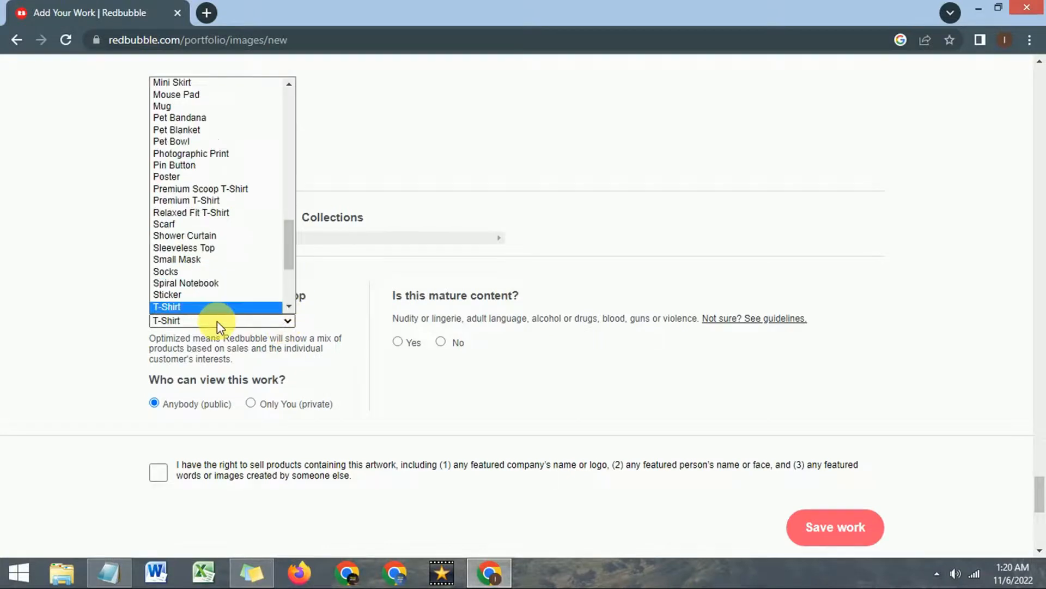
{"action": "left_click", "coordinate": [210, 311]}
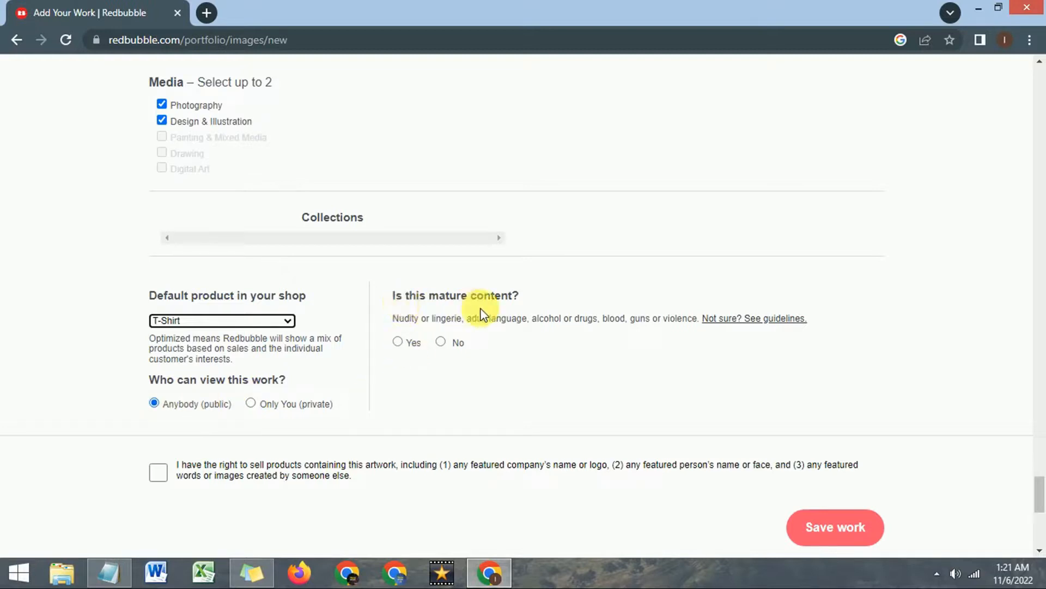
{"action": "left_click", "coordinate": [441, 341]}
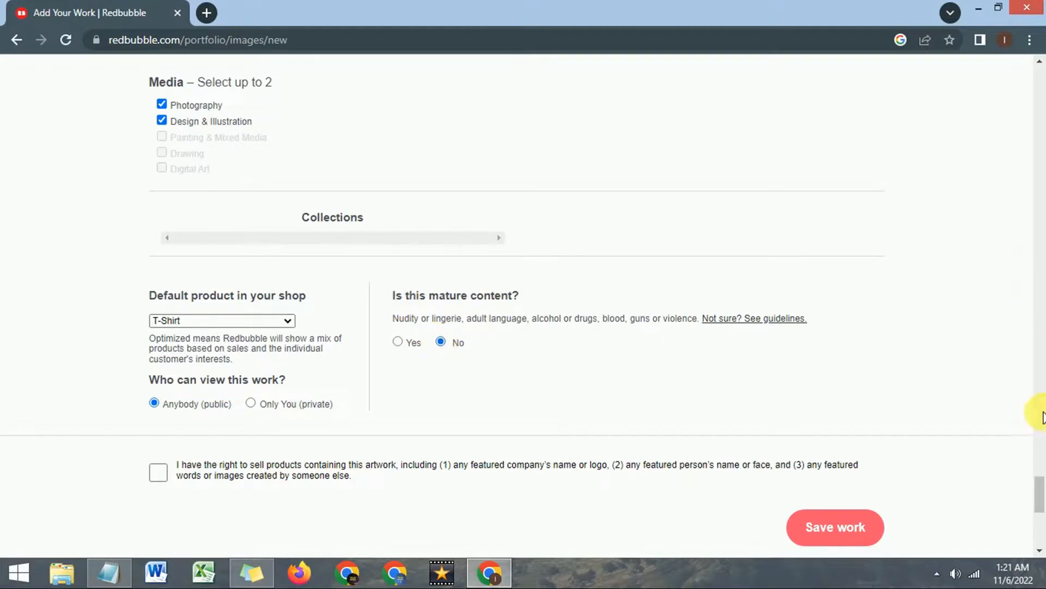
Step: Confirm the right to sell products containing this artwork and save the work
{"action": "scroll", "coordinate": [1035, 495], "scroll_direction": "down", "scroll_amount": 2}
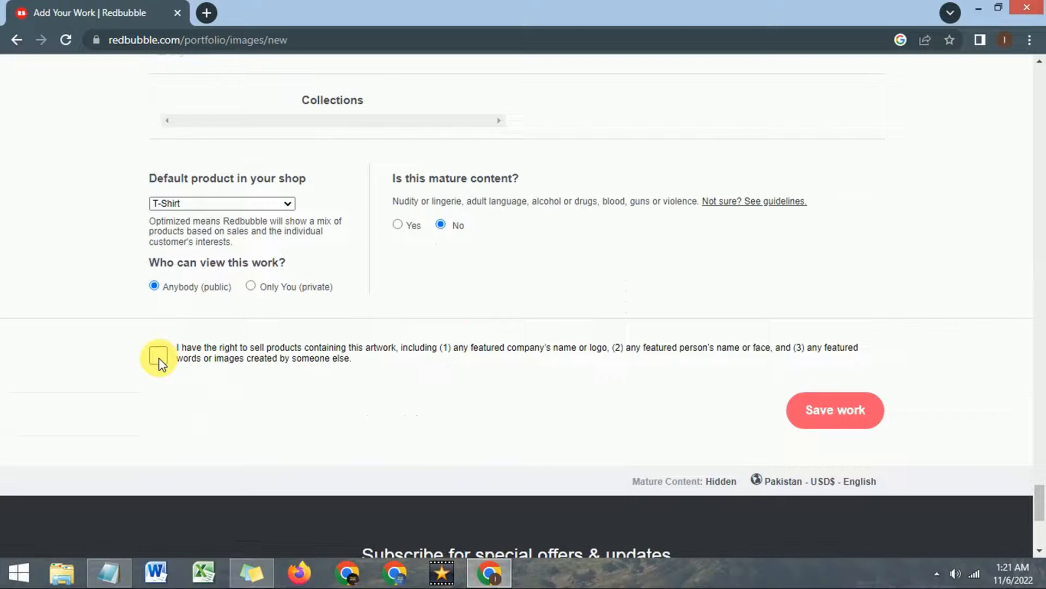
{"action": "left_click", "coordinate": [834, 409]}
{"action": "scroll", "coordinate": [1042, 267], "scroll_direction": "up", "scroll_amount": 3}
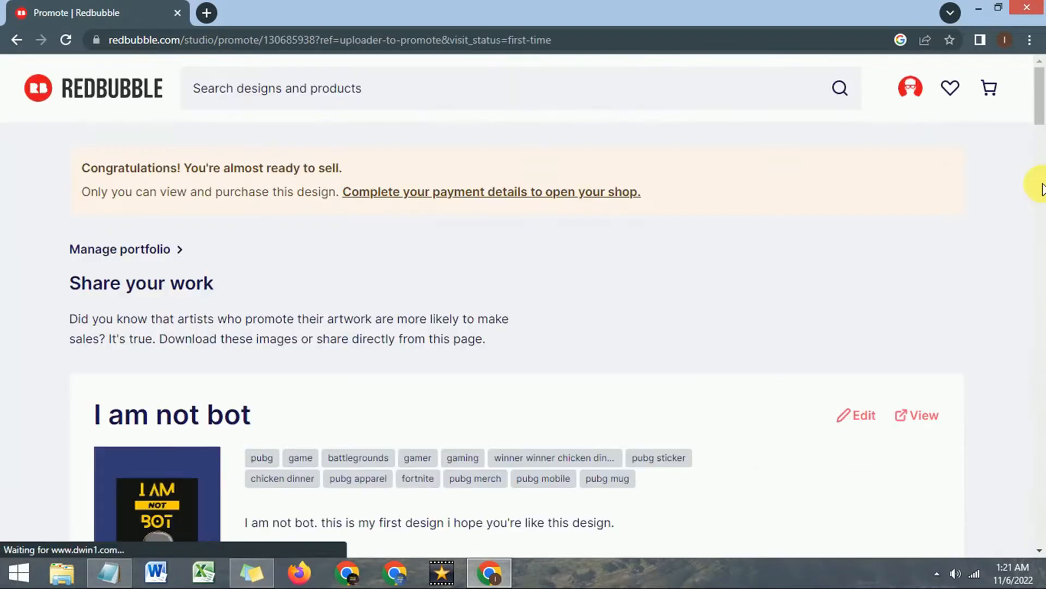
Step: Review the product previews on the design's share page and open the Active T-Shirt product page to inspect it
{"action": "left_click", "coordinate": [1043, 184]}
{"action": "left_click_drag", "start_coordinate": [1041, 162], "coordinate": [1038, 87]}
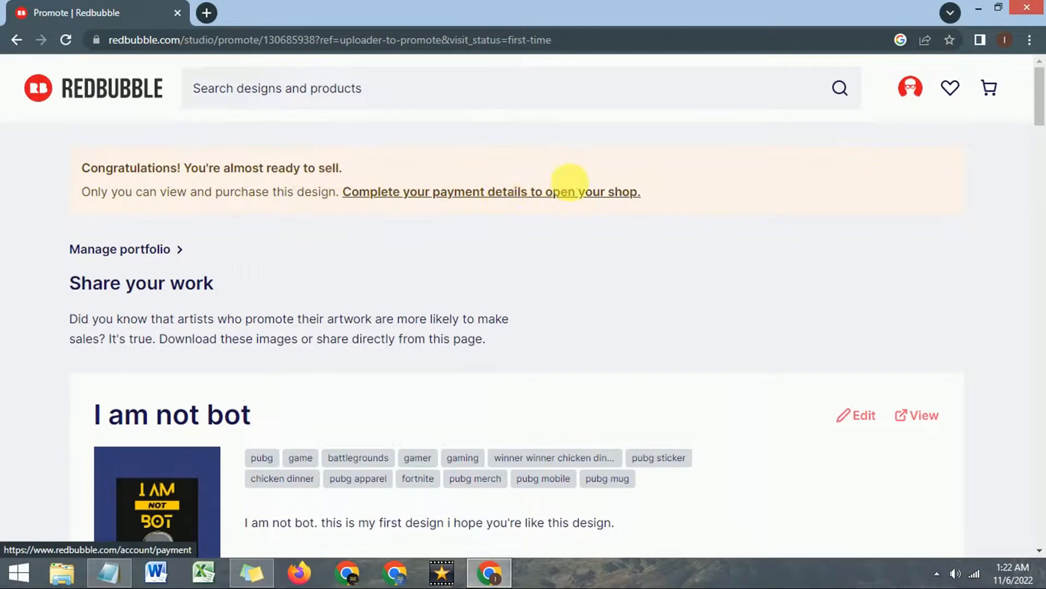
{"action": "scroll", "coordinate": [1042, 109], "scroll_direction": "down", "scroll_amount": 2}
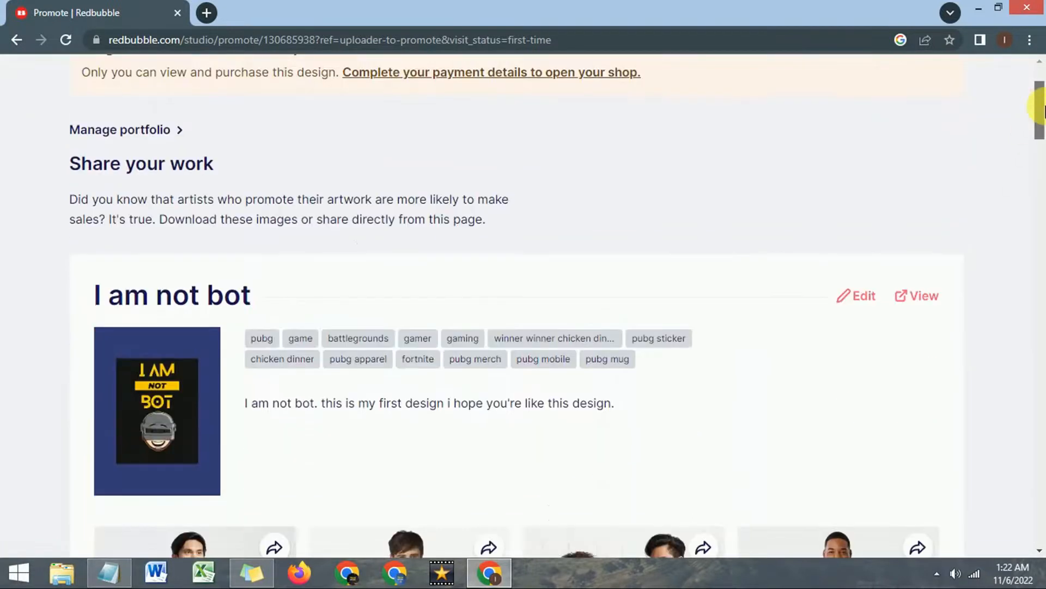
{"action": "left_click_drag", "start_coordinate": [1043, 112], "coordinate": [1043, 133]}
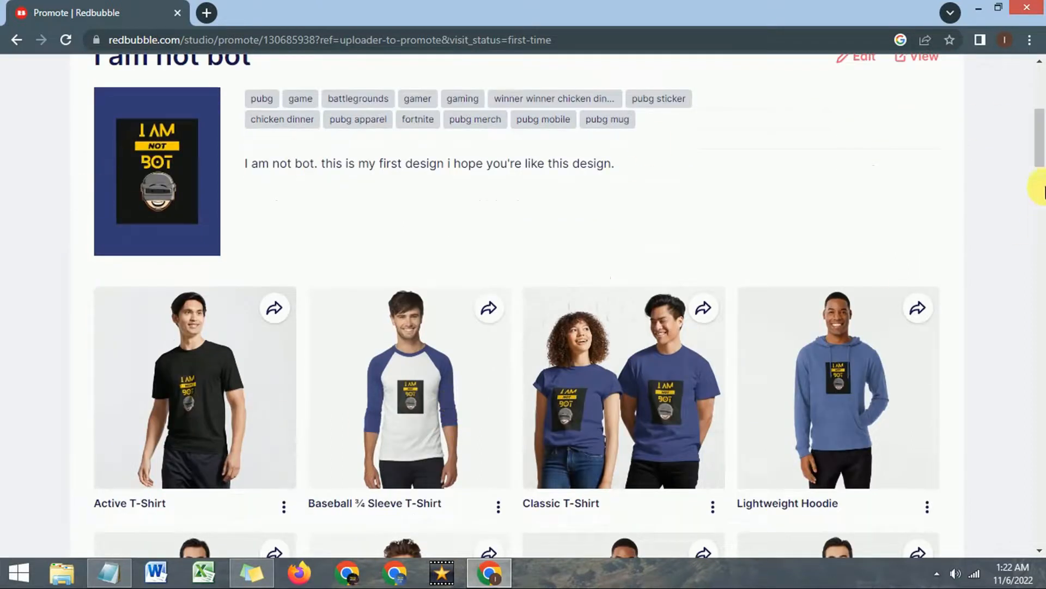
{"action": "left_click_drag", "start_coordinate": [1043, 131], "coordinate": [1043, 156]}
{"action": "left_click", "coordinate": [200, 168]}
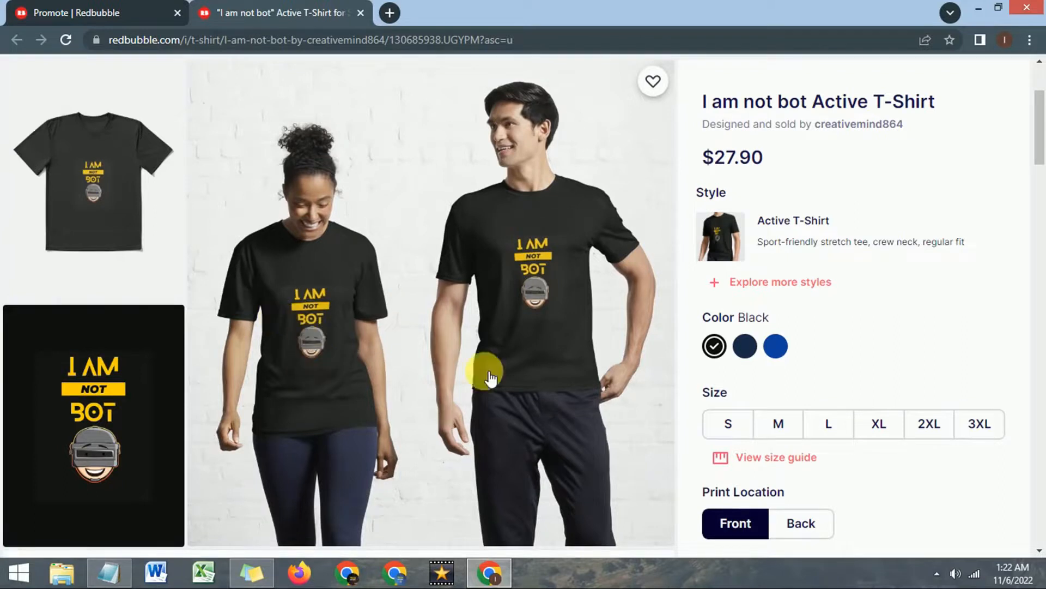
{"action": "mouse_move", "coordinate": [1045, 146]}
{"action": "left_mouse_down"}
{"action": "mouse_move", "coordinate": [1044, 158]}
{"action": "mouse_move", "coordinate": [1045, 127]}
{"action": "left_mouse_up"}
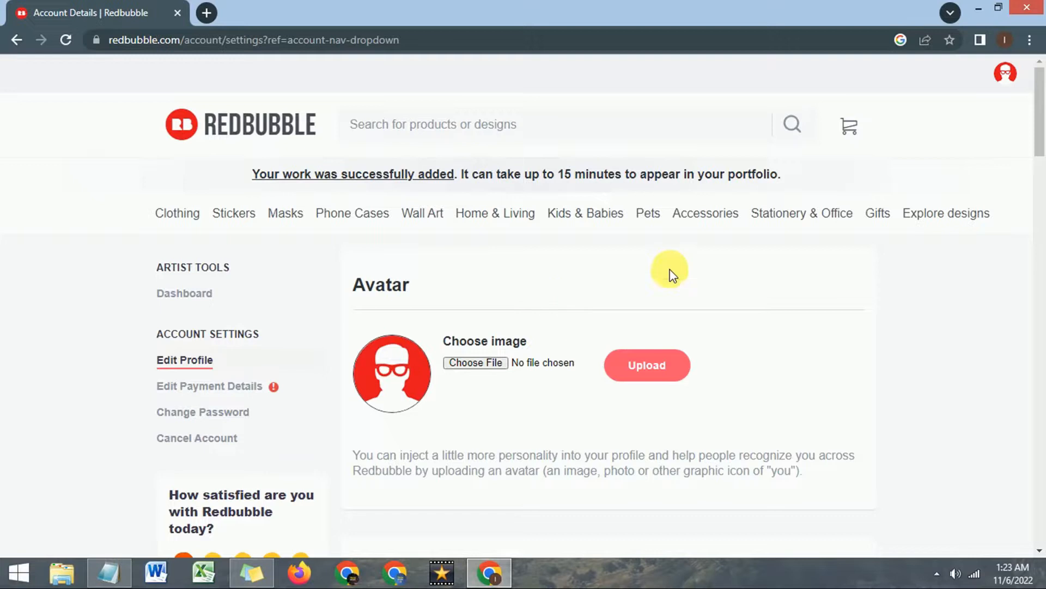
Step: Look over the avatar and cover image sections in the account settings and upload the helmeted face image as the avatar
{"action": "left_click_drag", "start_coordinate": [1043, 137], "coordinate": [1043, 148]}
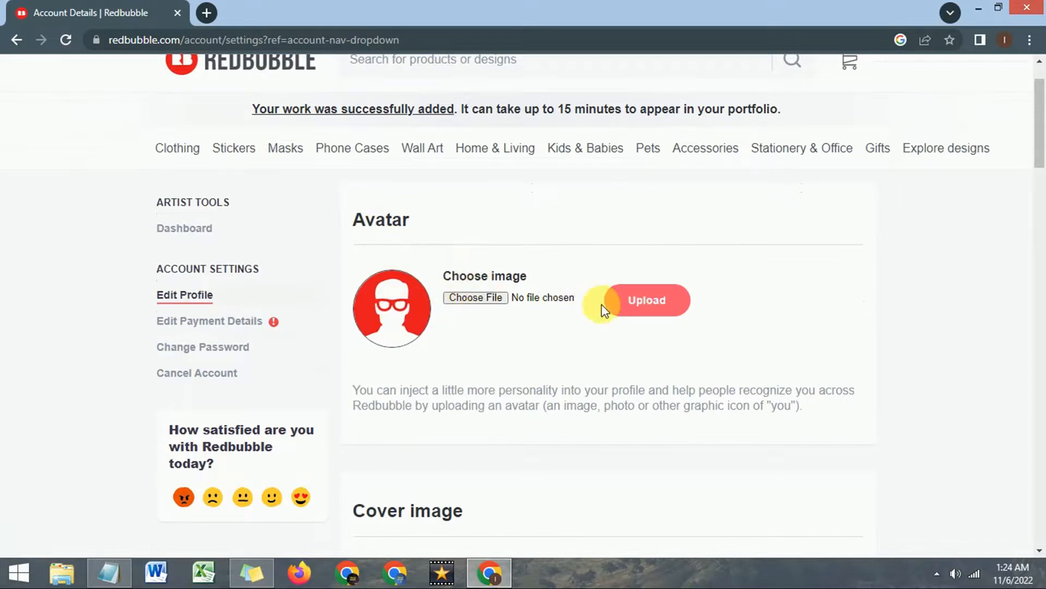
{"action": "scroll", "coordinate": [1042, 185], "scroll_direction": "down", "scroll_amount": 3}
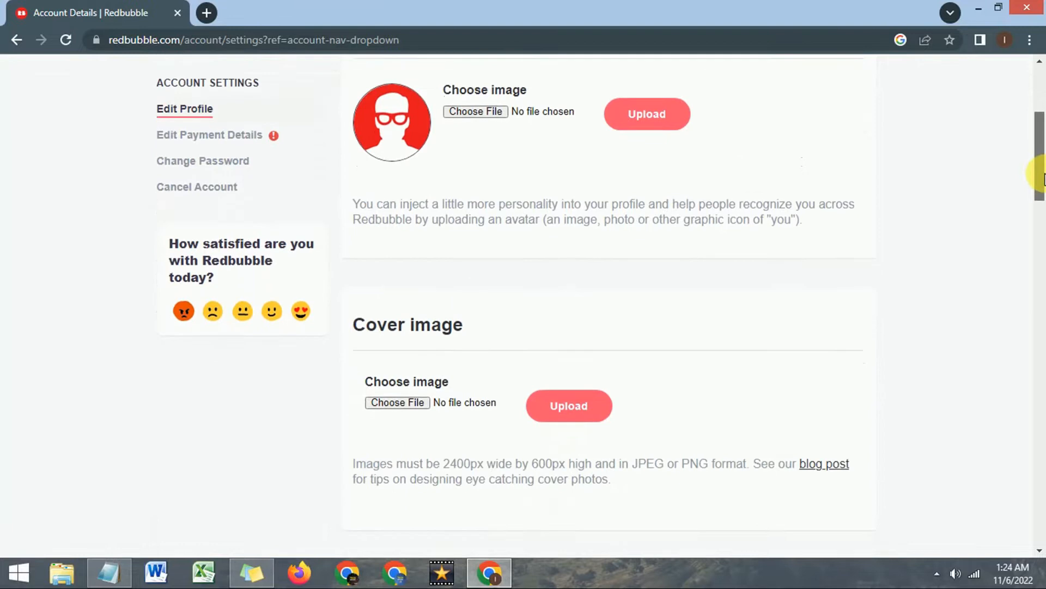
{"action": "scroll", "coordinate": [1042, 185], "scroll_direction": "down", "scroll_amount": 1}
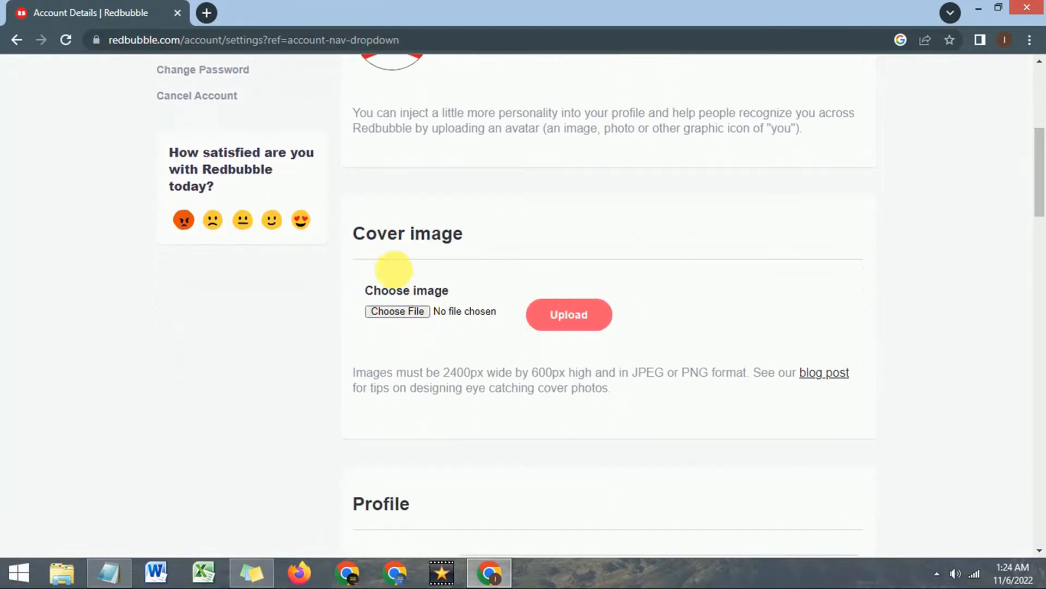
{"action": "left_click_drag", "start_coordinate": [1040, 179], "coordinate": [1030, 114]}
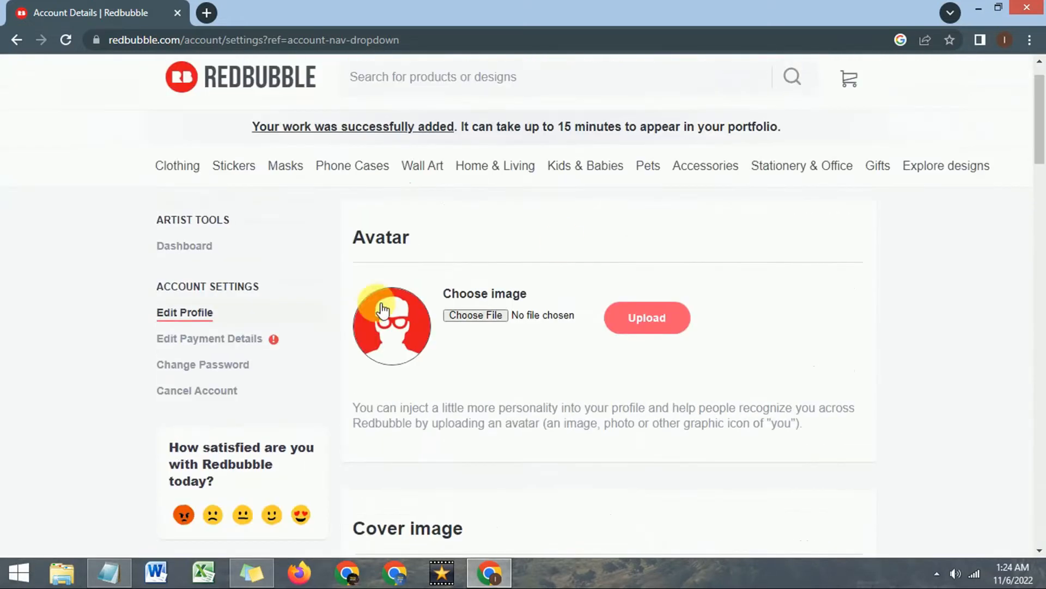
{"action": "left_click", "coordinate": [609, 321]}
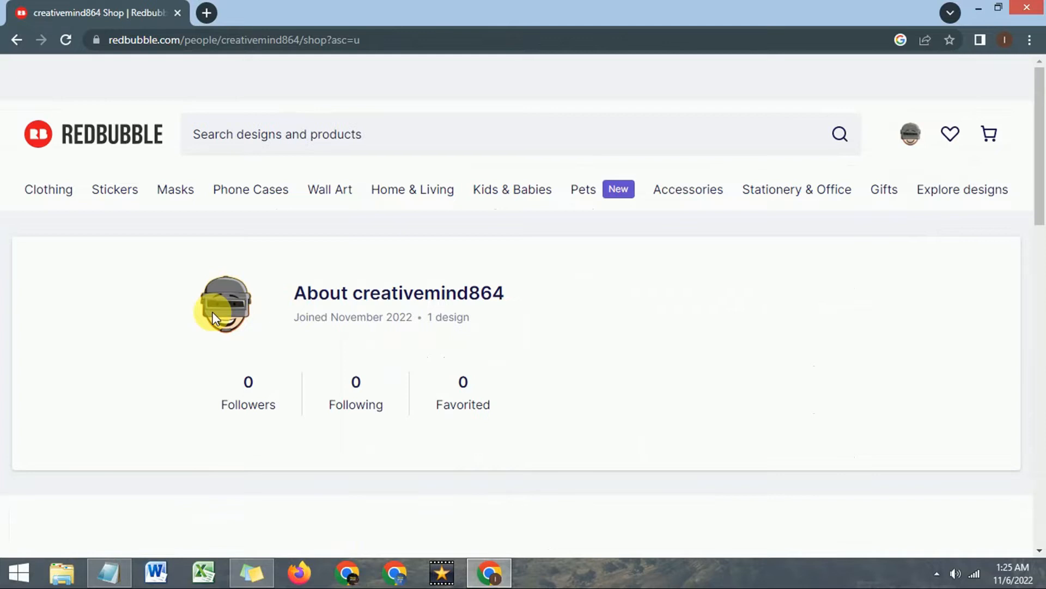
Step: Check the avatar on the public shop page and return to the account settings
{"action": "left_click_drag", "start_coordinate": [1040, 155], "coordinate": [1031, 187]}
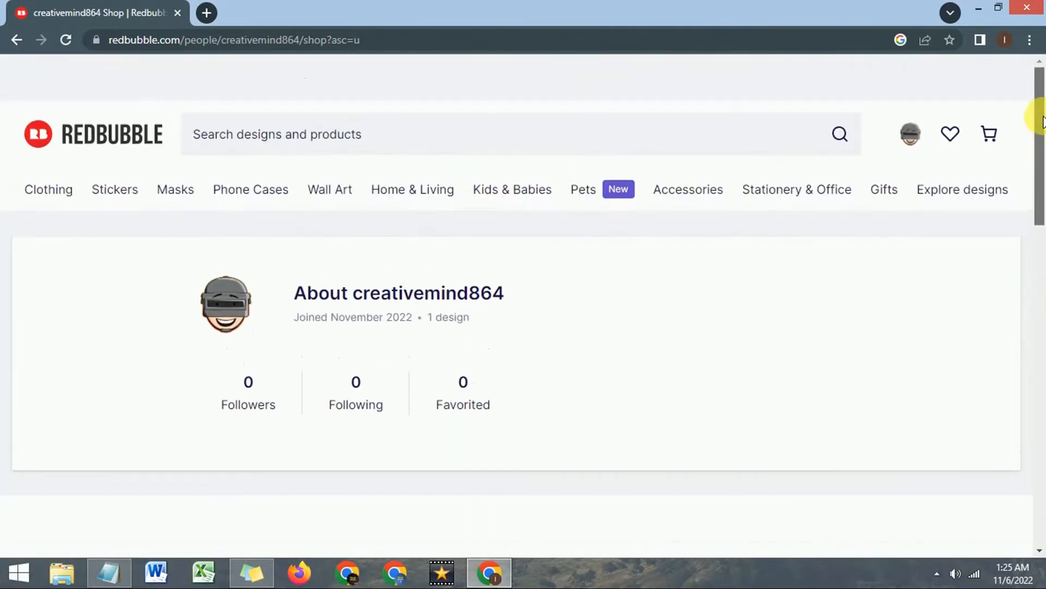
{"action": "left_click", "coordinate": [916, 145]}
{"action": "left_click", "coordinate": [860, 341]}
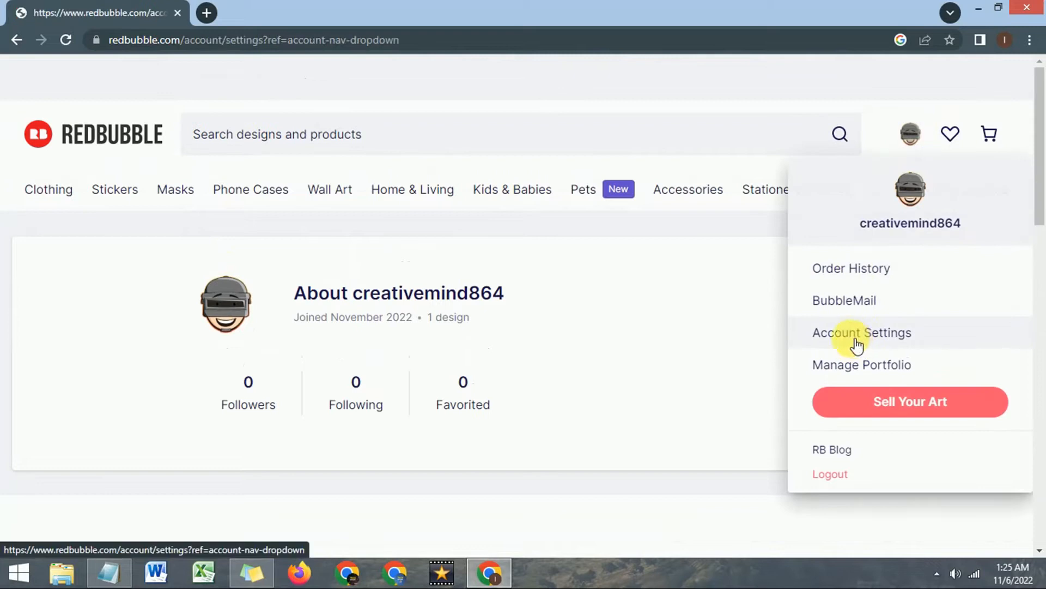
Step: Examine the size and file format requirements for the shop's cover image
{"action": "left_click_drag", "start_coordinate": [1039, 134], "coordinate": [1039, 184]}
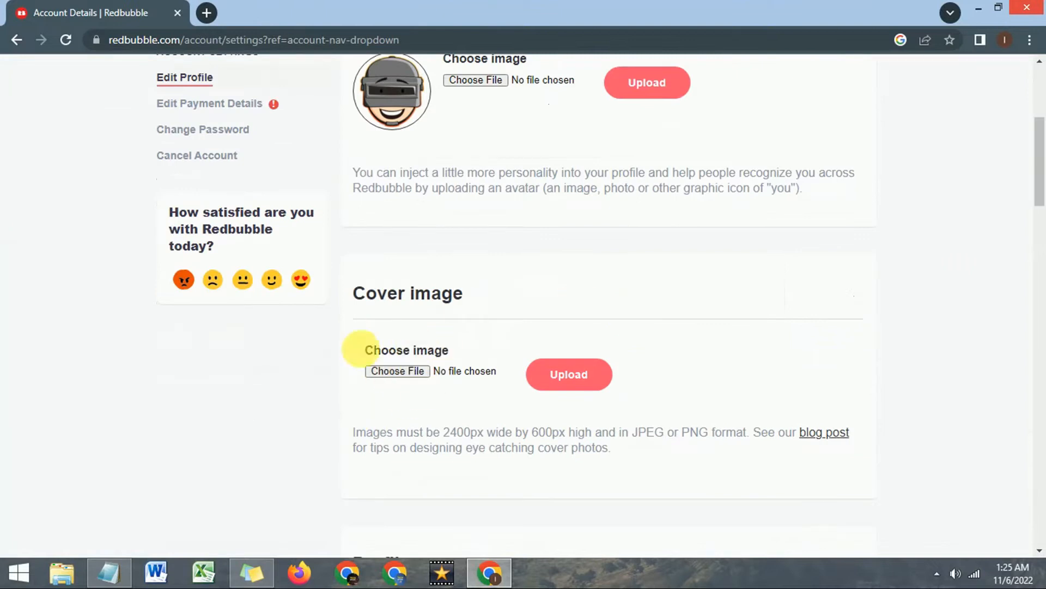
{"action": "left_click_drag", "start_coordinate": [434, 433], "coordinate": [561, 445]}
{"action": "left_click", "coordinate": [529, 448]}
{"action": "left_click", "coordinate": [560, 444]}
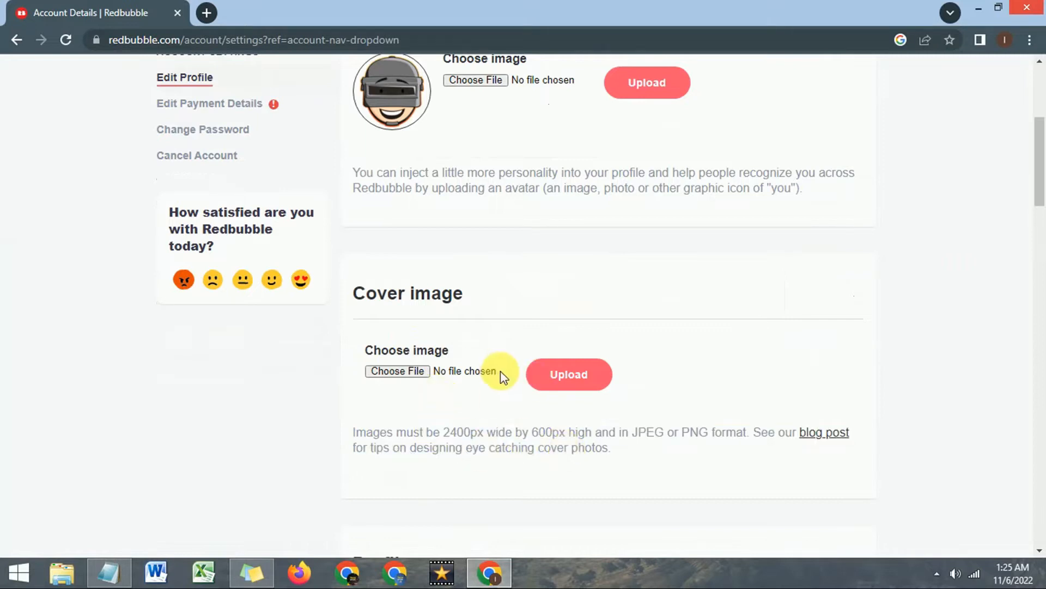
Step: Enter the account holder's first and last name in the profile, keeping the user name as the display name
{"action": "left_click_drag", "start_coordinate": [1039, 158], "coordinate": [1041, 218]}
{"action": "left_click", "coordinate": [531, 299]}
{"action": "type", "text": "Abdullah"}
{"action": "key", "text": "Tab"}
{"action": "type", "text": "Qureshi"}
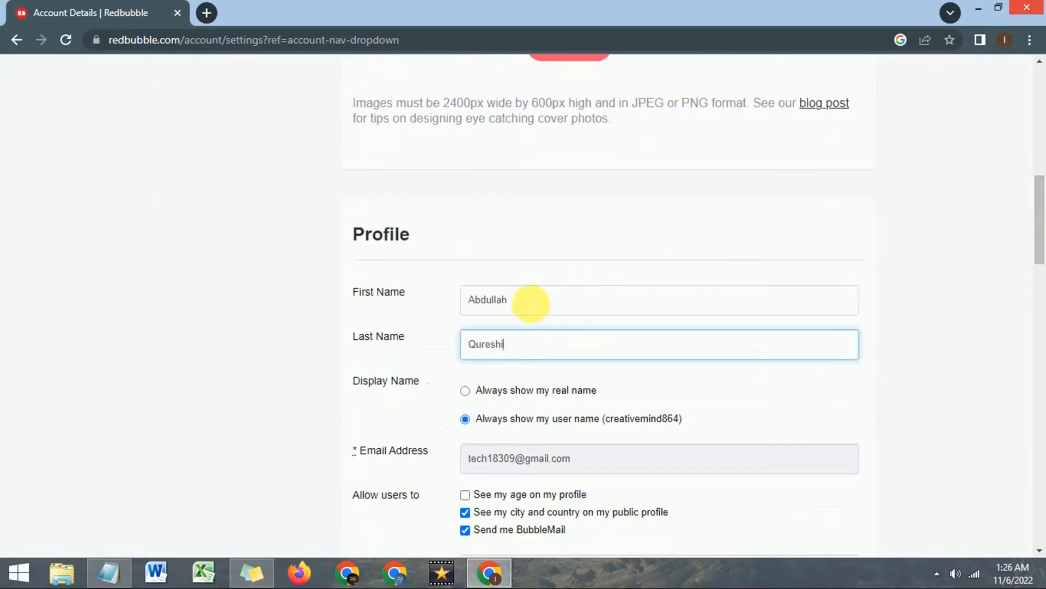
{"action": "left_click", "coordinate": [466, 391]}
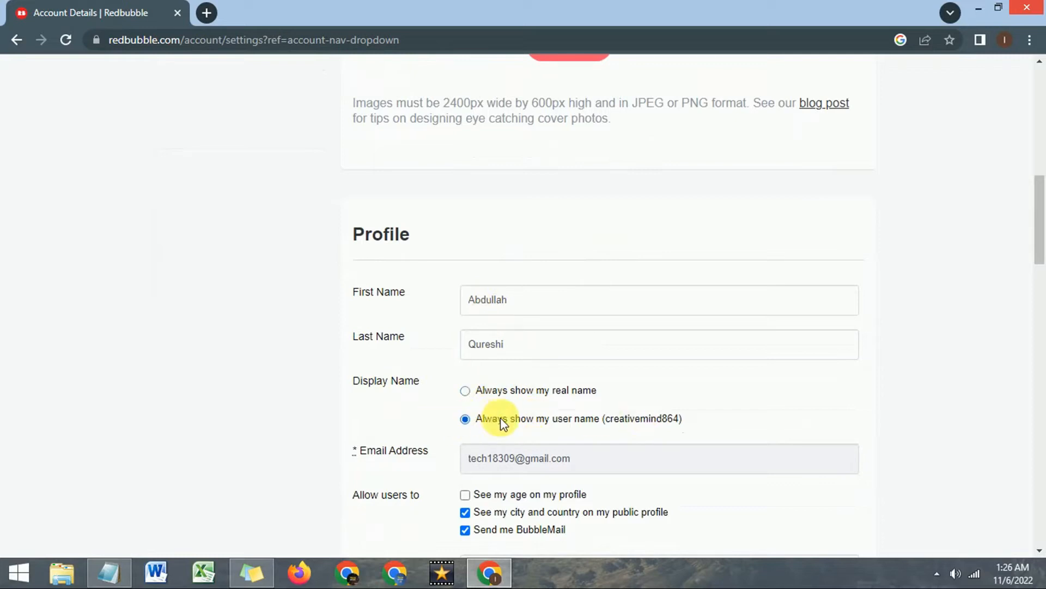
Step: Write the profile bio "I am creative designer."
{"action": "left_click_drag", "start_coordinate": [1037, 233], "coordinate": [1041, 275]}
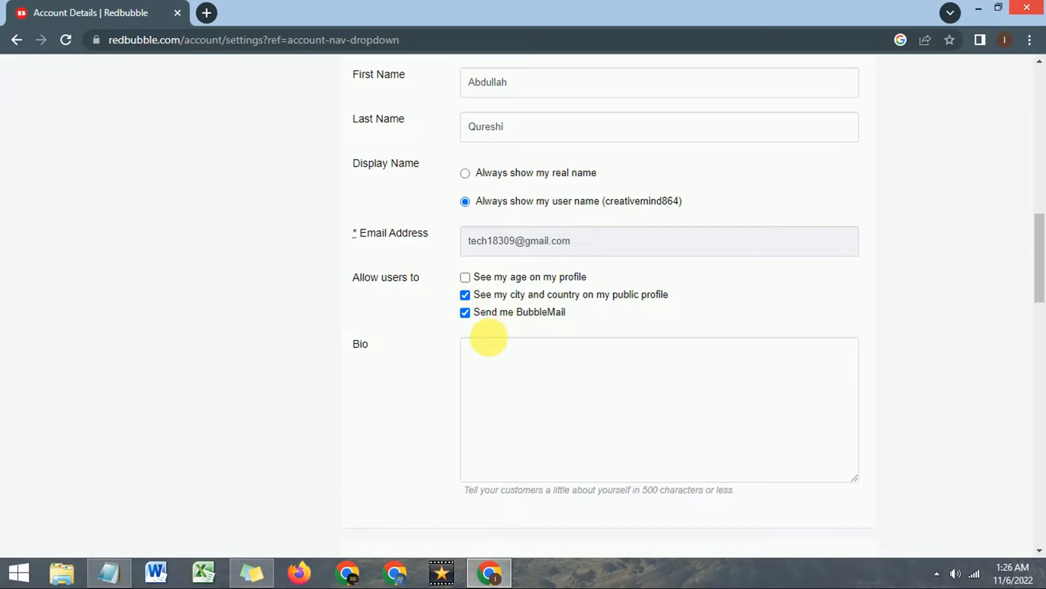
{"action": "left_click", "coordinate": [497, 371]}
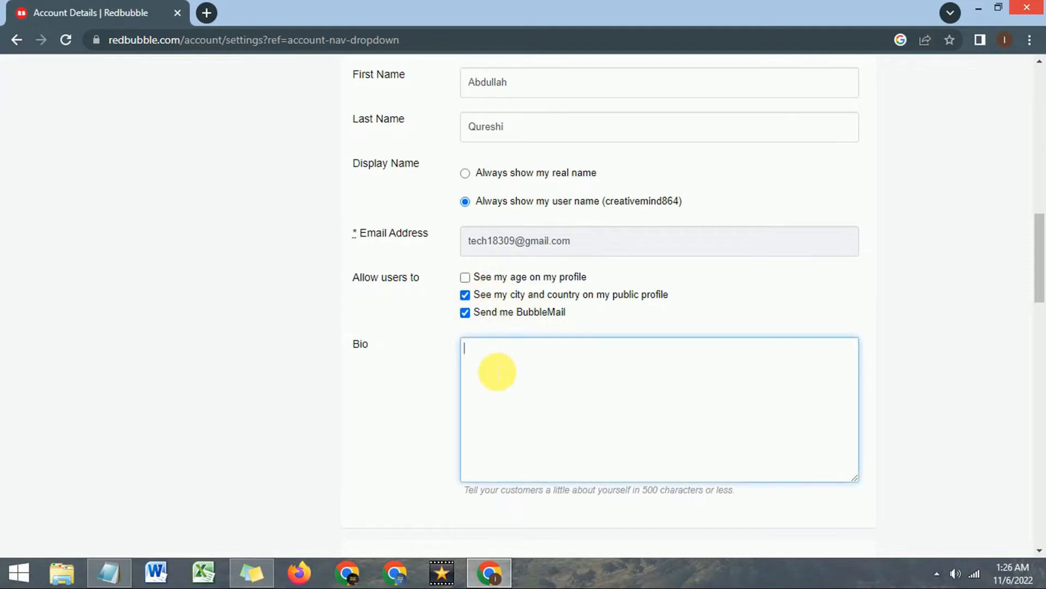
{"action": "double_click", "coordinate": [654, 499]}
{"action": "left_click", "coordinate": [612, 377]}
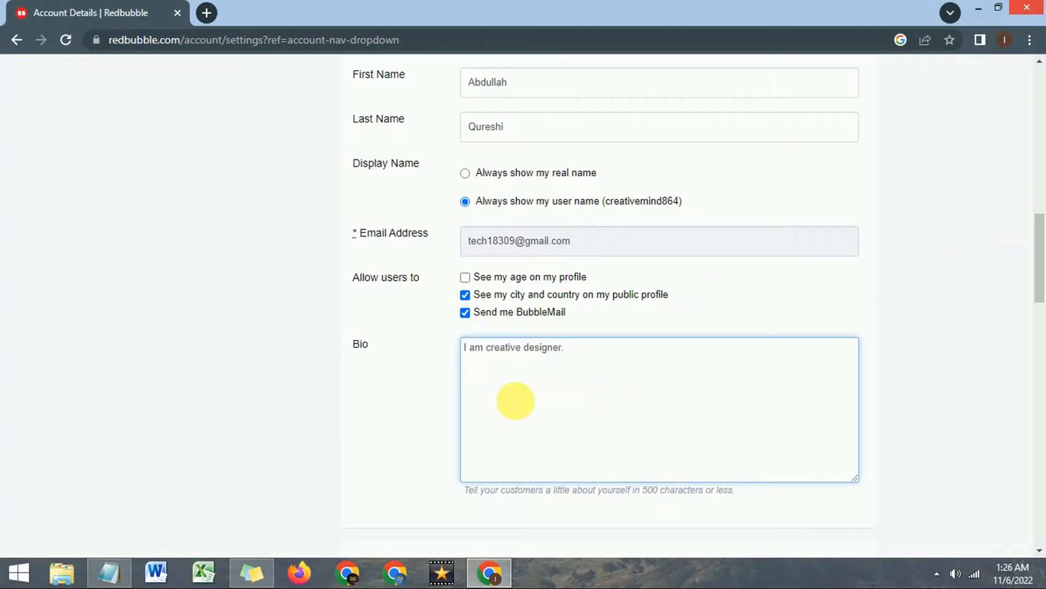
Step: Review the notification, copyright, off-site marketing and image settings, and save the profile changes
{"action": "left_click_drag", "start_coordinate": [1037, 261], "coordinate": [1042, 311]}
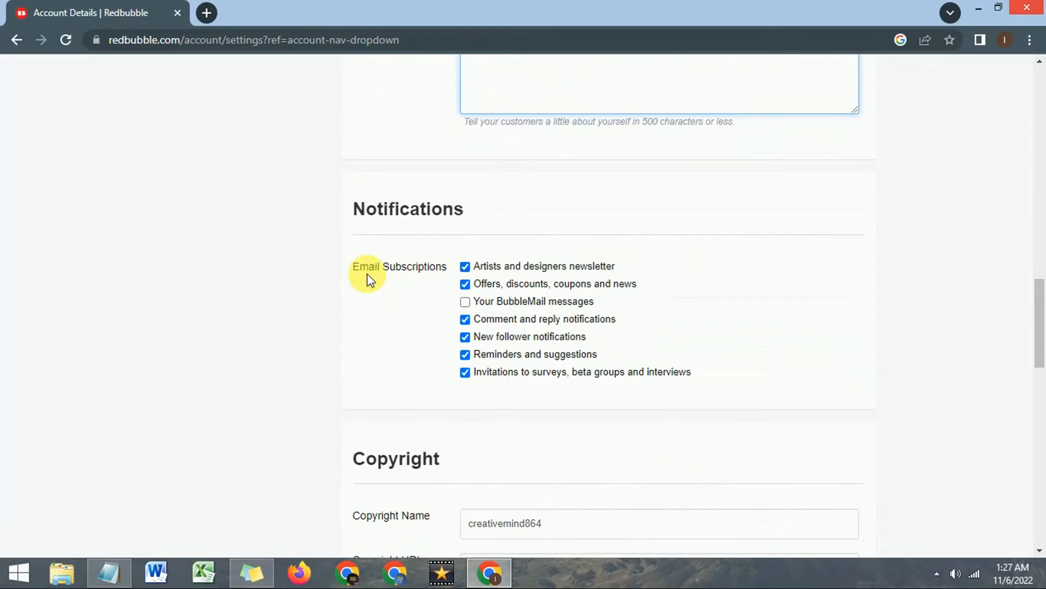
{"action": "left_click_drag", "start_coordinate": [1042, 312], "coordinate": [1042, 364]}
{"action": "scroll", "coordinate": [476, 293], "scroll_direction": "down", "scroll_amount": 7}
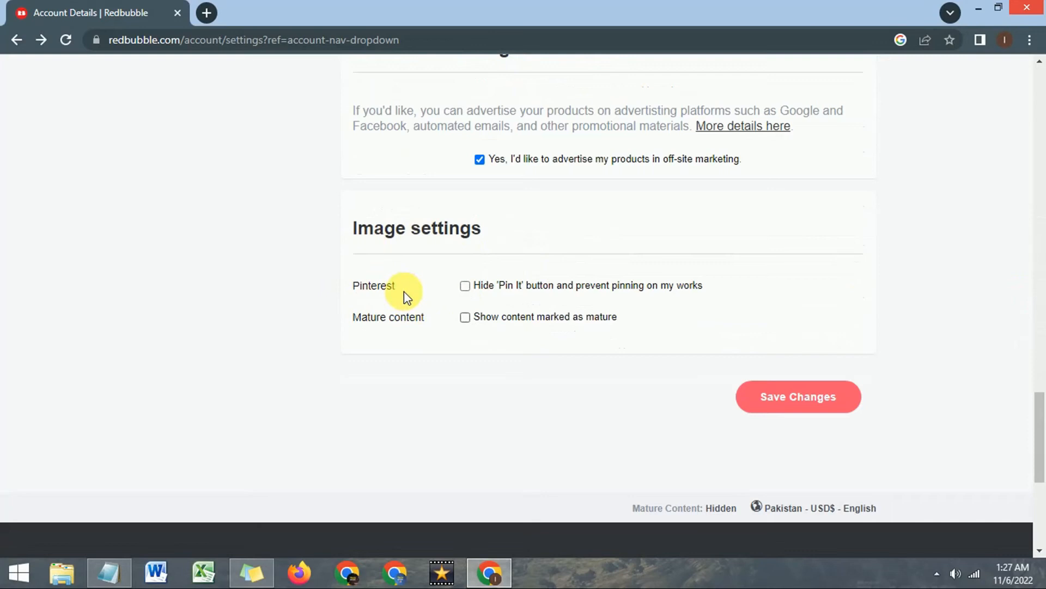
{"action": "left_click", "coordinate": [800, 410]}
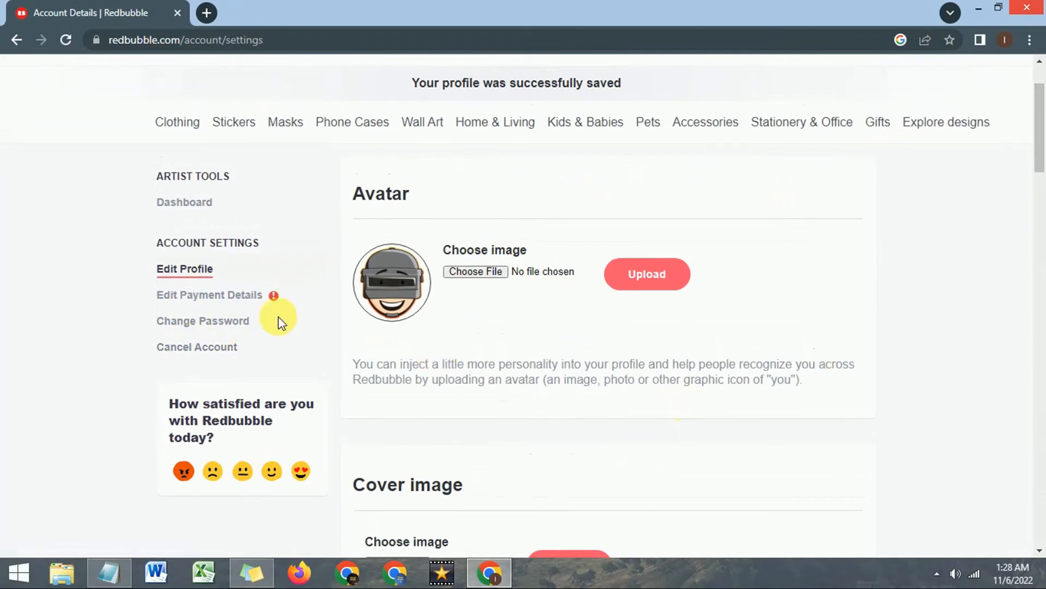
Step: Open the account's payment details and look over the personal details section
{"action": "left_click", "coordinate": [259, 300]}
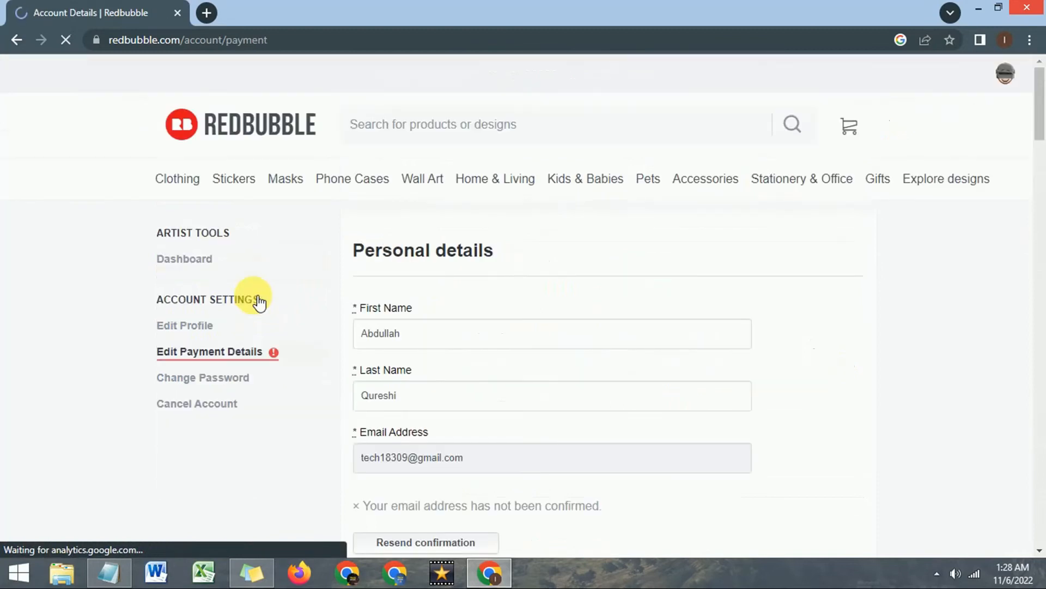
{"action": "left_click_drag", "start_coordinate": [1035, 130], "coordinate": [1042, 101]}
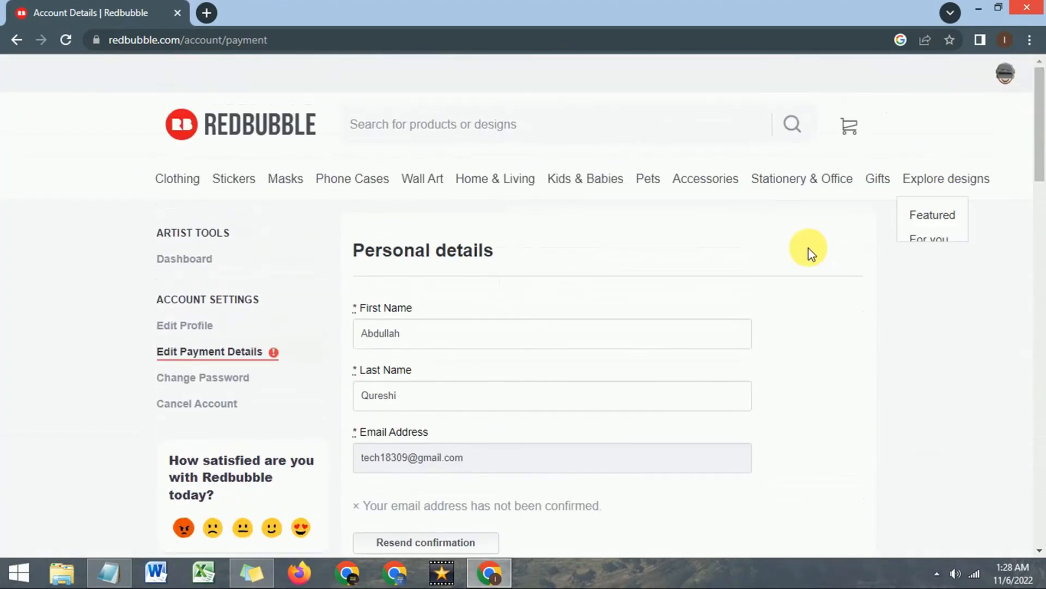